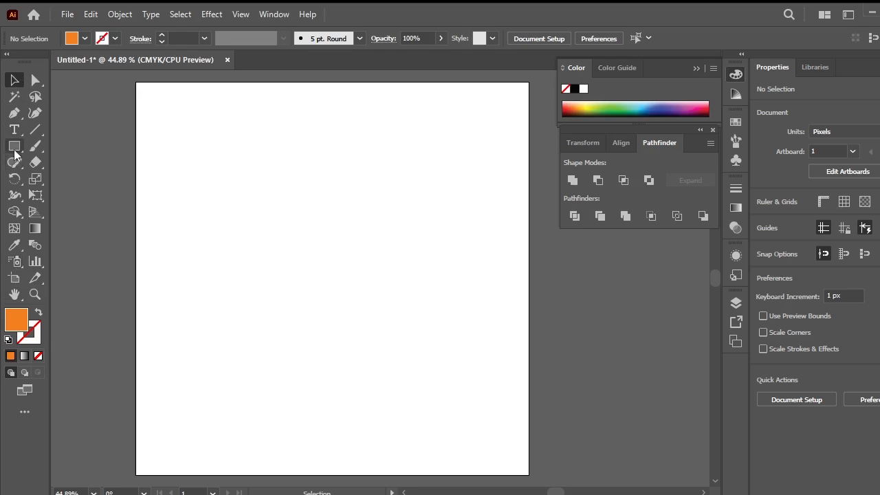
- Draw a 1080 × 1080 px orange rectangle covering the whole artboard and lock it
{"action": "left_click", "coordinate": [14, 146]}
{"action": "left_click_drag", "start_coordinate": [135, 81], "coordinate": [528, 473]}
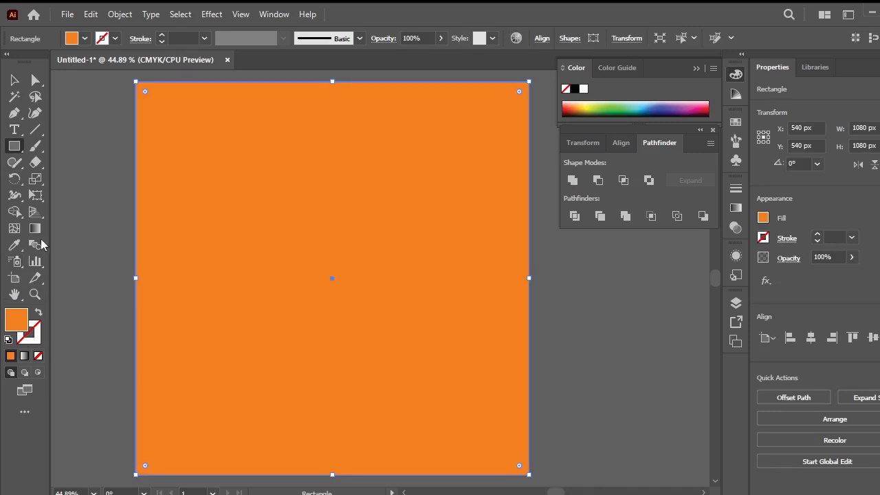
{"action": "left_click", "coordinate": [118, 14]}
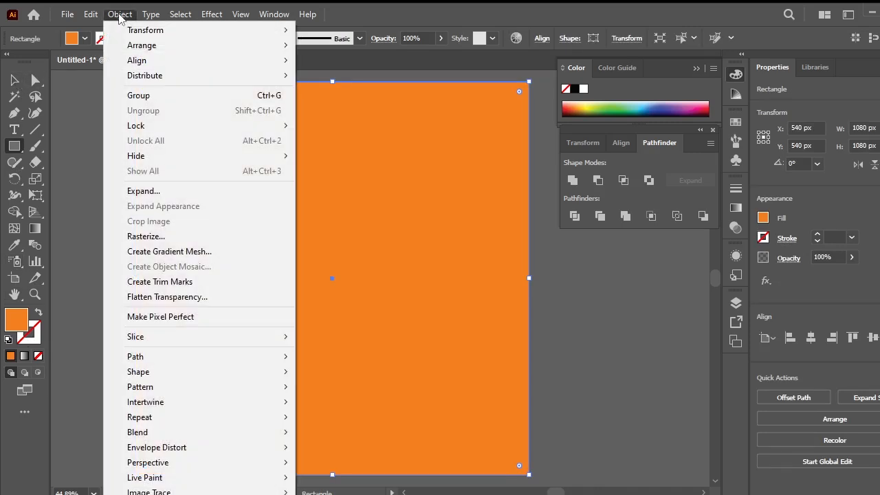
{"action": "mouse_move", "coordinate": [165, 125]}
{"action": "left_click", "coordinate": [326, 128]}
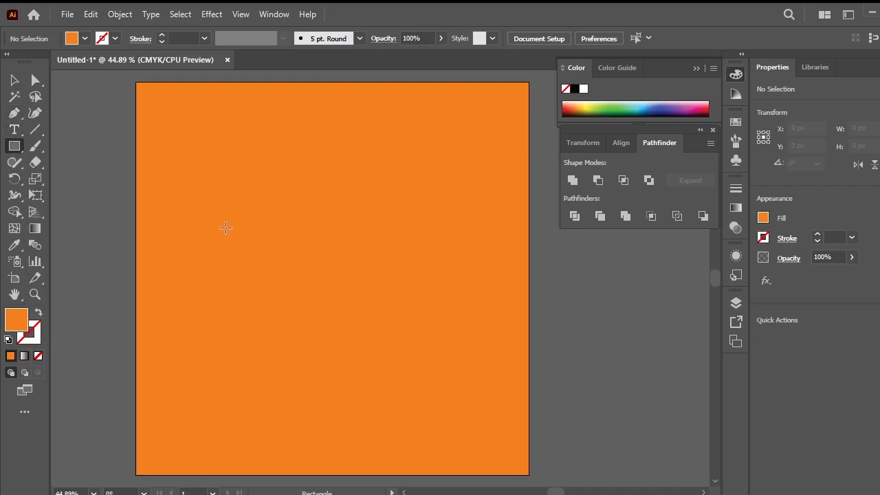
- Draw a vertical bar about 83 × 531 px standing on the artboard's lower edge and fill it with colour 143459
{"action": "left_click_drag", "start_coordinate": [207, 282], "coordinate": [237, 475]}
{"action": "double_click", "coordinate": [21, 325]}
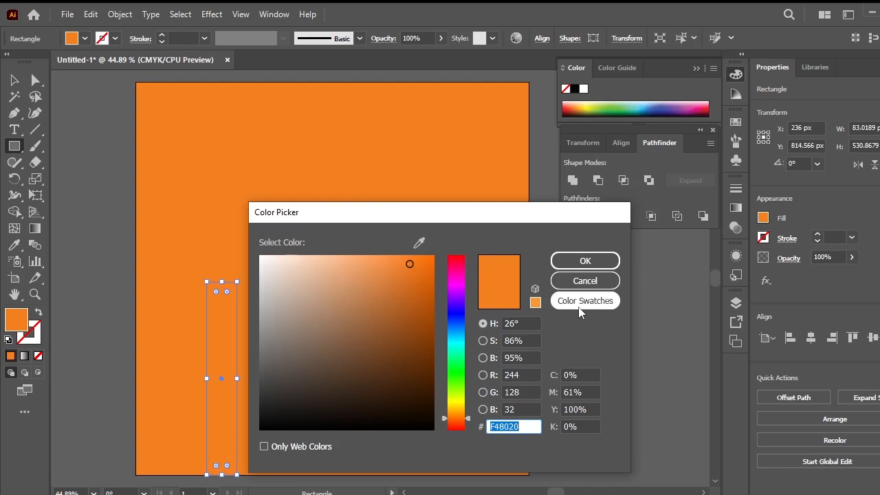
{"action": "type", "text": "143459"}
{"action": "left_click", "coordinate": [585, 261]}
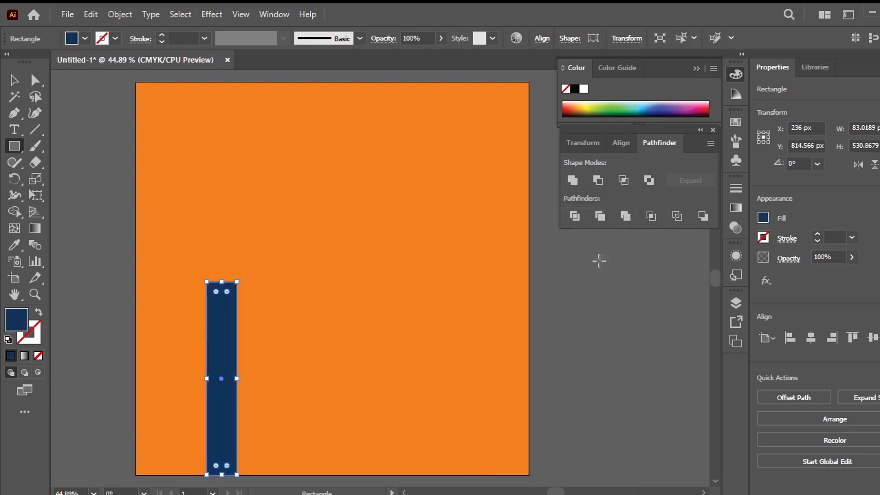
- Duplicate the navy bar across the artboard into a row of five and align all their bottom edges
{"action": "left_click", "coordinate": [15, 81]}
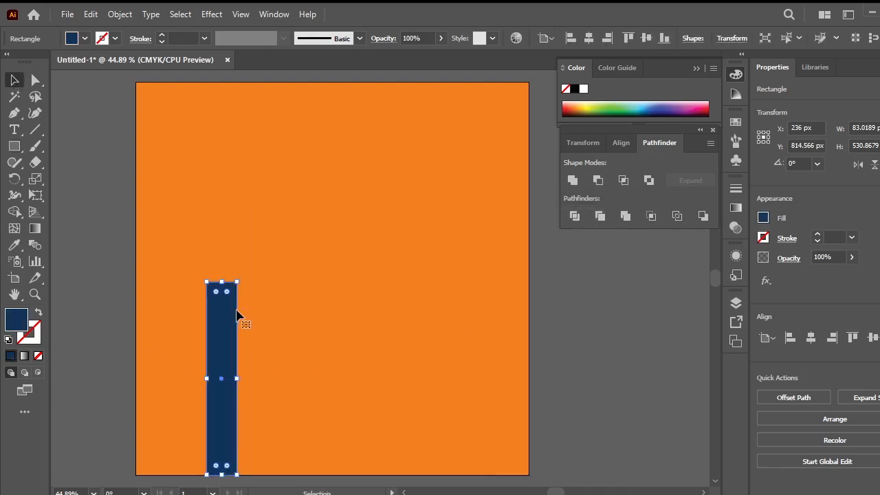
{"action": "left_click_drag", "start_coordinate": [221, 333], "coordinate": [450, 330]}
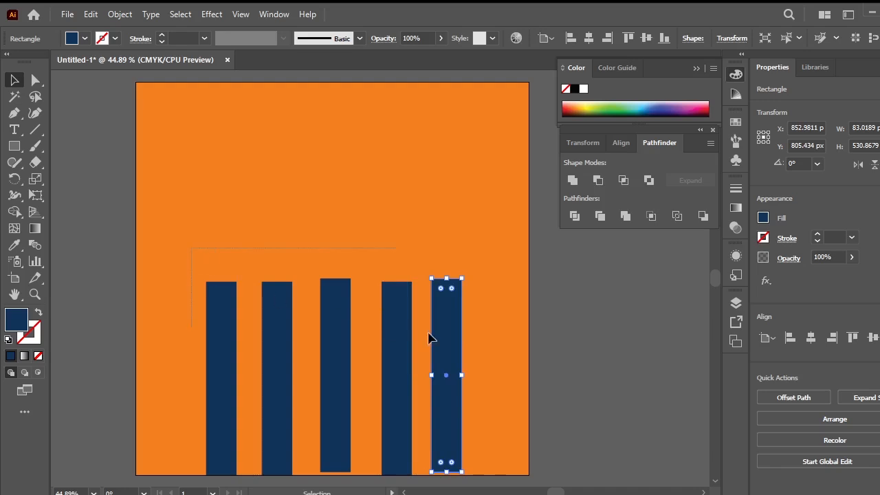
{"action": "key", "text": "ctrl+a"}
{"action": "left_click", "coordinate": [625, 142]}
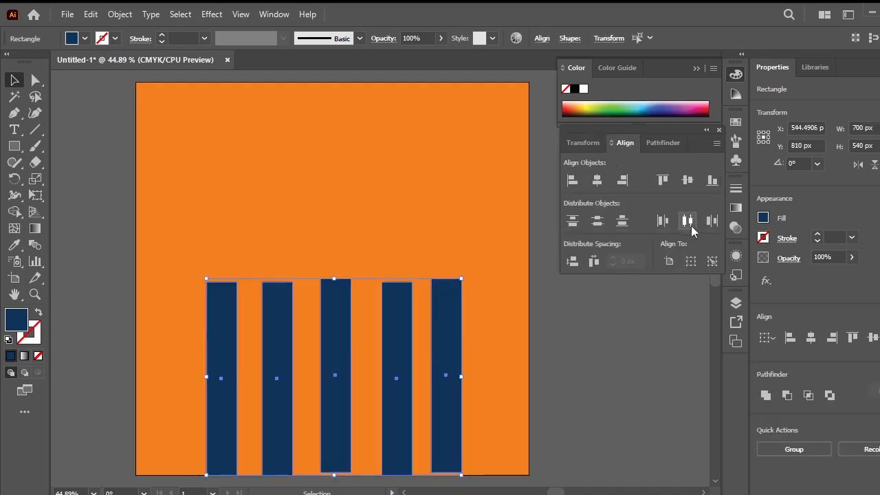
{"action": "left_click", "coordinate": [714, 182]}
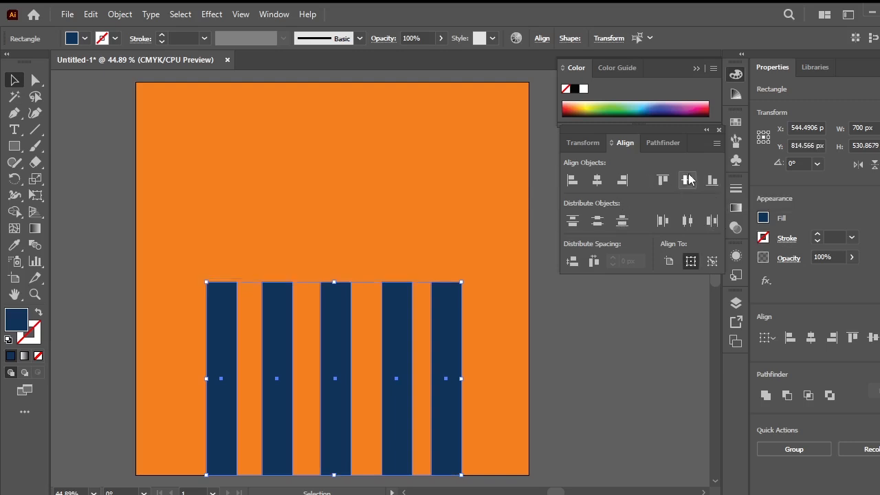
- Align the five bars on their vertical centres and distribute them evenly in the horizontal direction
{"action": "left_click", "coordinate": [688, 180]}
{"action": "left_click", "coordinate": [711, 220]}
{"action": "left_click", "coordinate": [687, 220]}
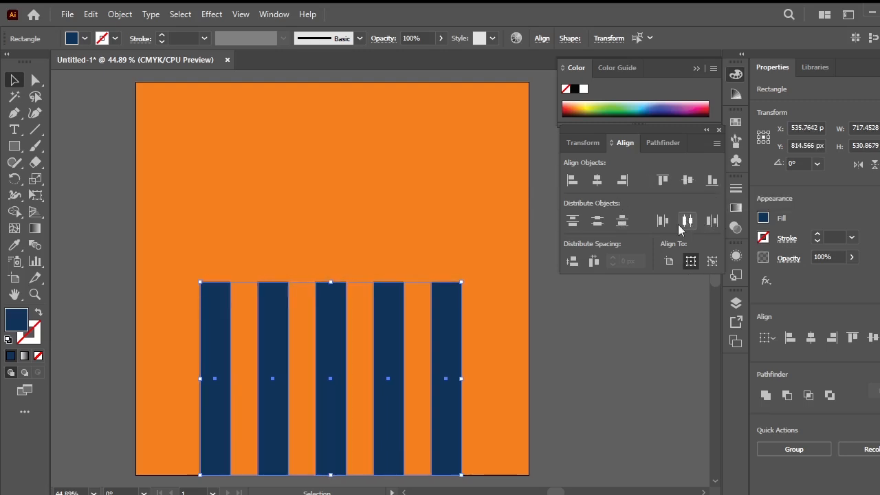
- Undo the last distribution and shorten all five bars from the top to about 314 px high
{"action": "left_click", "coordinate": [501, 382]}
{"action": "key", "text": "ctrl+z"}
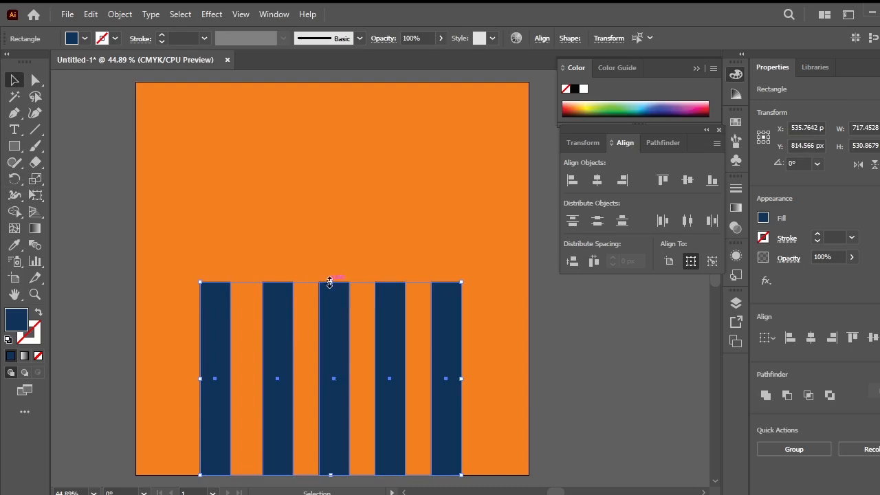
{"action": "left_click_drag", "start_coordinate": [330, 282], "coordinate": [330, 361]}
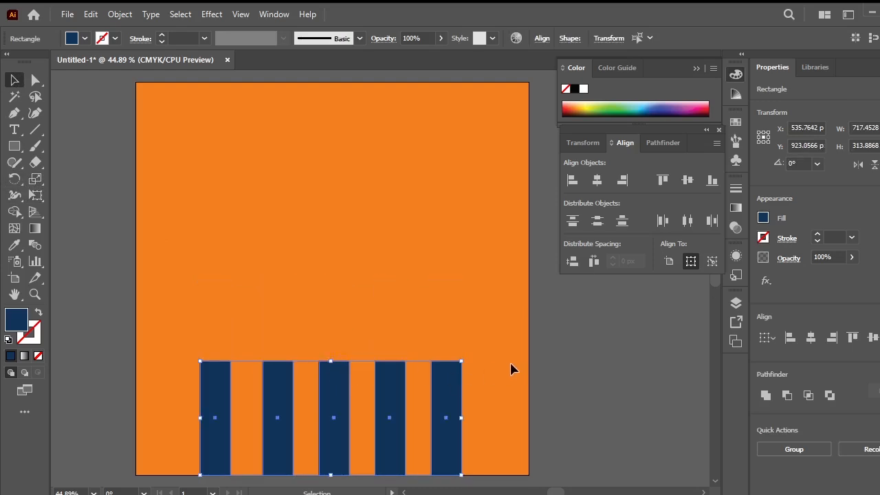
- Raise only the top anchor points of the second bar until it is about 408 px high
{"action": "left_click", "coordinate": [36, 79]}
{"action": "left_click", "coordinate": [246, 341]}
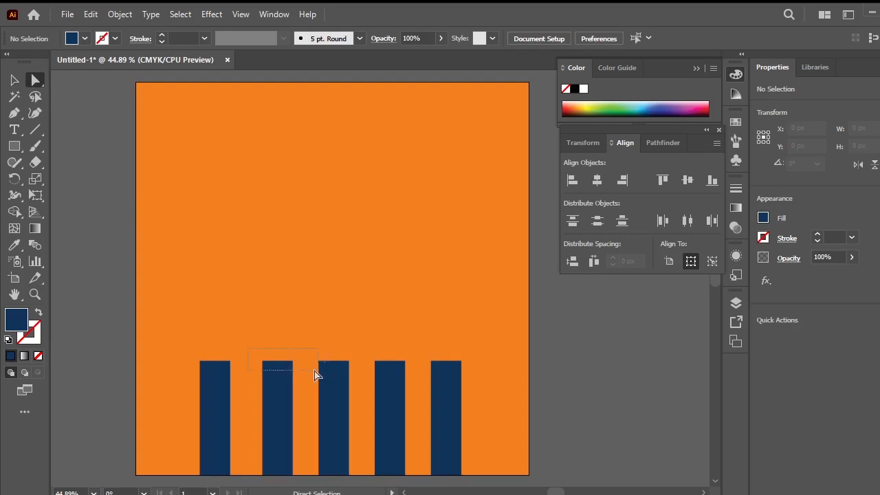
{"action": "left_click_drag", "start_coordinate": [315, 375], "coordinate": [311, 373]}
{"action": "key", "text": "shift+Up"}
{"action": "key", "text": "shift+Up"}
{"action": "key", "text": "shift+Up"}
{"action": "key", "text": "shift+Up"}
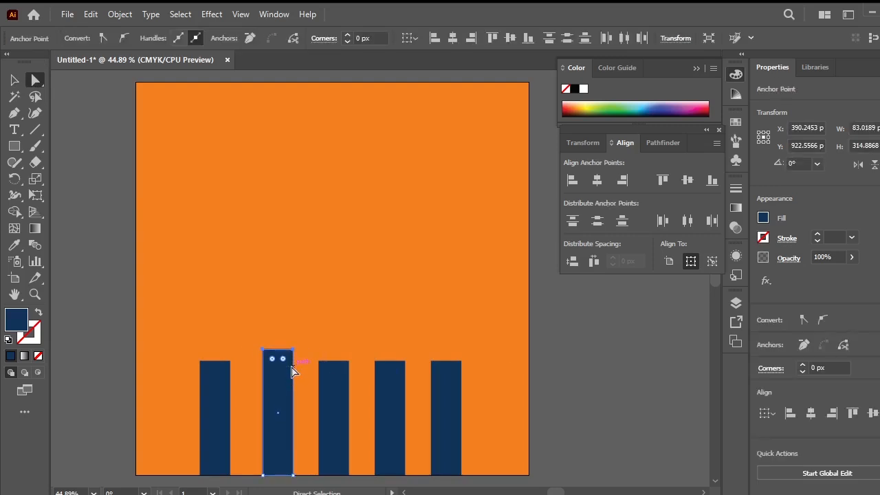
{"action": "key", "text": "shift+Up"}
{"action": "key", "text": "shift+Up"}
{"action": "key", "text": "shift+Up"}
{"action": "key", "text": "shift+Up"}
{"action": "key", "text": "shift+Up"}
{"action": "key", "text": "shift+Up"}
{"action": "key", "text": "shift+Up"}
{"action": "key", "text": "shift+Up"}
{"action": "key", "text": "shift+Up"}
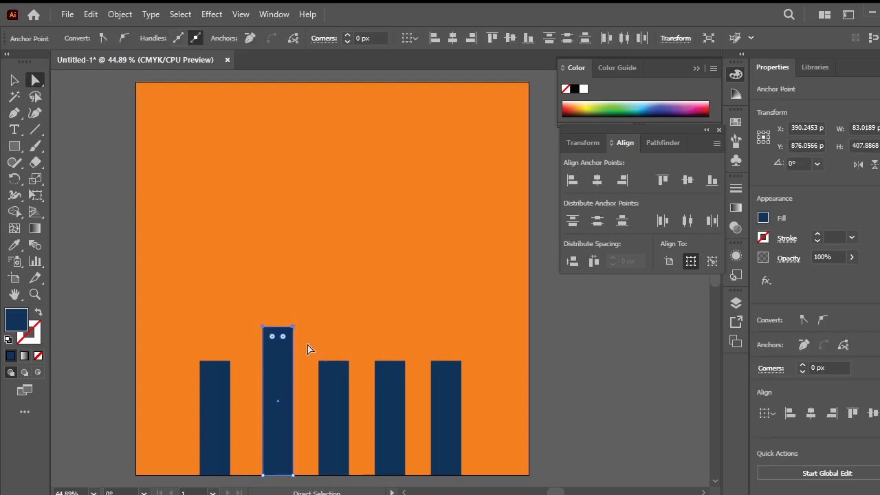
- Raise the top anchor points of the third bar until it is about 495 px high
{"action": "left_click_drag", "start_coordinate": [362, 372], "coordinate": [361, 371]}
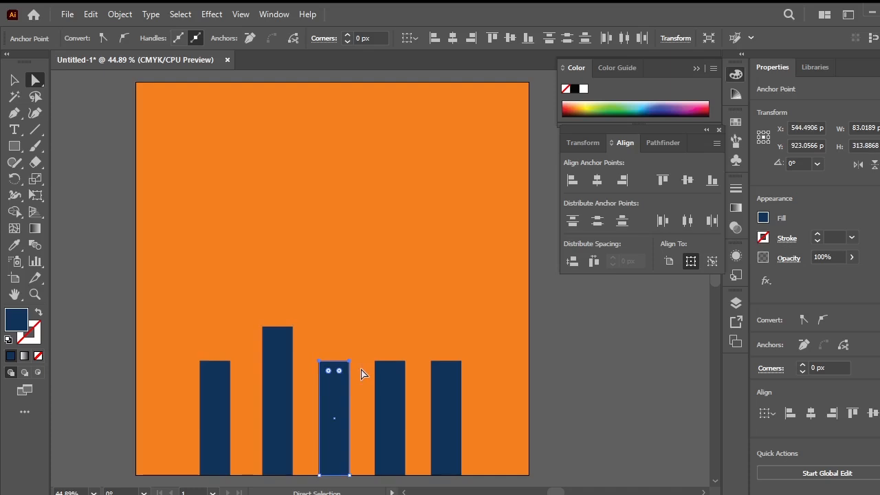
{"action": "key", "text": "shift+Up"}
{"action": "key", "text": "shift+Up"}
{"action": "key", "text": "shift+Up"}
{"action": "key", "text": "shift+Up"}
{"action": "key", "text": "shift+Up"}
{"action": "key", "text": "shift+Up"}
{"action": "key", "text": "shift+Up"}
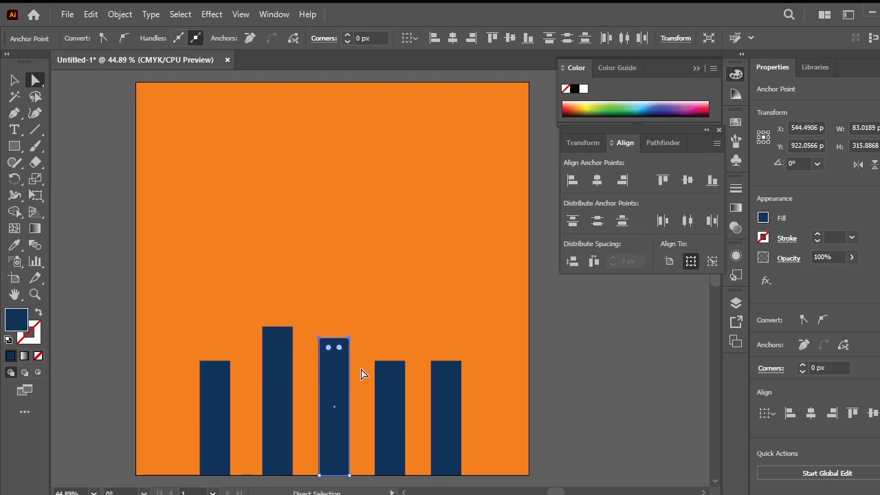
{"action": "key", "text": "shift+Up"}
{"action": "key", "text": "shift+Up"}
{"action": "key", "text": "shift+Up"}
{"action": "key", "text": "shift+Up"}
{"action": "key", "text": "shift+Up"}
{"action": "key", "text": "shift+Up"}
{"action": "key", "text": "shift+Up"}
{"action": "key", "text": "shift+Up"}
{"action": "key", "text": "shift+Up"}
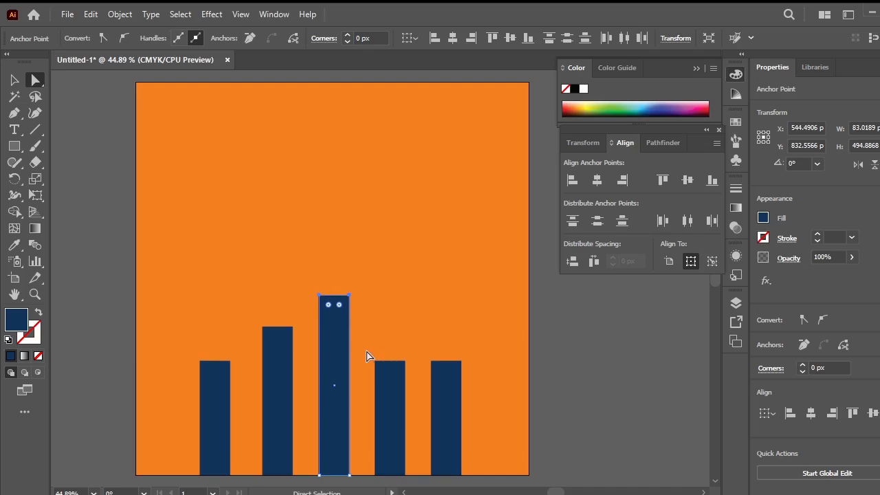
- Raise the top anchor points of the fourth bar until it is about 576 px high
{"action": "left_click_drag", "start_coordinate": [408, 369], "coordinate": [413, 373]}
{"action": "key", "text": "shift+Up"}
{"action": "key", "text": "shift+Up"}
{"action": "key", "text": "shift+Up"}
{"action": "key", "text": "shift+Up"}
{"action": "key", "text": "shift+Up"}
{"action": "key", "text": "shift+Up"}
{"action": "key", "text": "shift+Up"}
{"action": "key", "text": "shift+Up"}
{"action": "key", "text": "shift+Up"}
{"action": "key", "text": "shift+Up"}
{"action": "key", "text": "shift+Up"}
{"action": "key", "text": "shift+Up"}
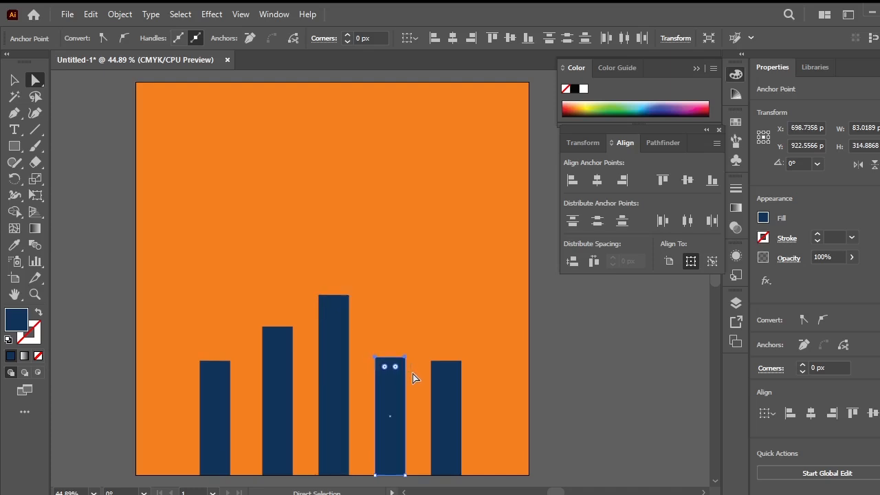
{"action": "key", "text": "shift+Up"}
{"action": "key", "text": "shift+Up"}
{"action": "key", "text": "shift+Up"}
{"action": "key", "text": "shift+Up"}
{"action": "key", "text": "shift+Up"}
{"action": "key", "text": "shift+Up"}
{"action": "key", "text": "shift+Up"}
{"action": "key", "text": "shift+Up"}
{"action": "key", "text": "shift+Up"}
{"action": "key", "text": "shift+Up"}
{"action": "key", "text": "shift+Up"}
{"action": "key", "text": "shift+Up"}
{"action": "key", "text": "shift+Up"}
{"action": "key", "text": "shift+Up"}
{"action": "key", "text": "shift+Up"}
{"action": "key", "text": "shift+Up"}
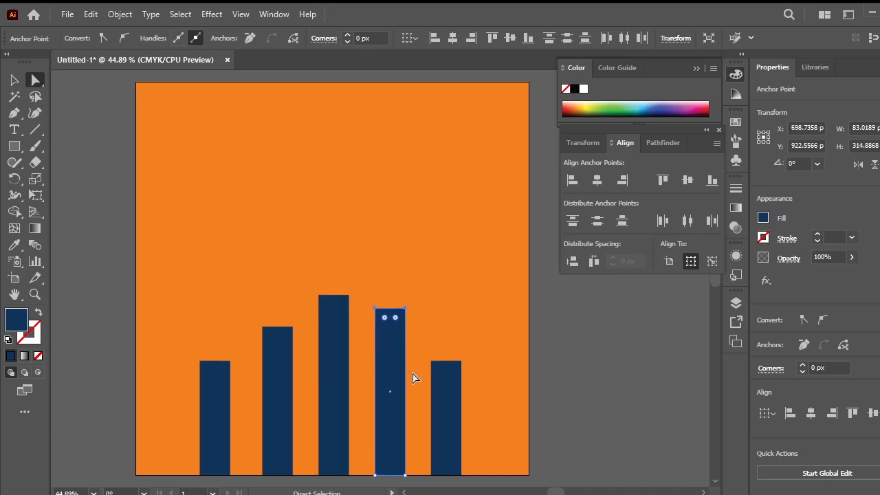
{"action": "key", "text": "shift+Up"}
{"action": "key", "text": "shift+Up"}
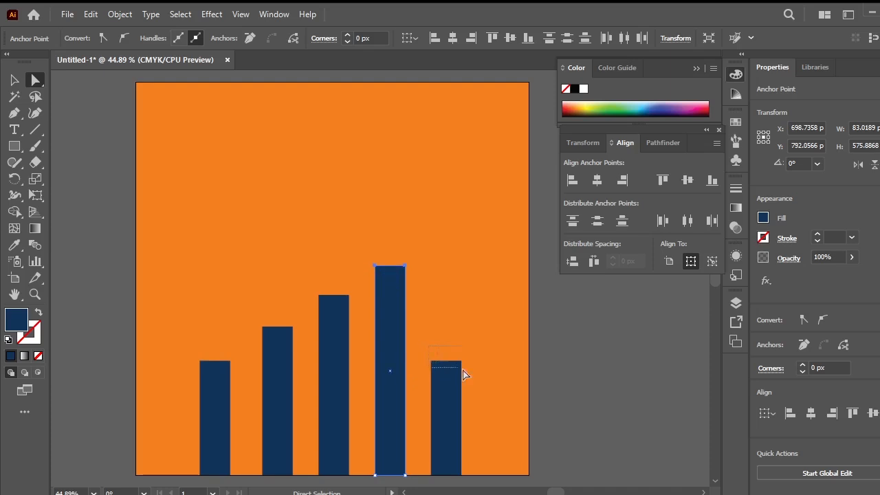
- Raise the top anchor points of the fifth bar until it is about 720 px high
{"action": "left_click_drag", "start_coordinate": [463, 373], "coordinate": [477, 379]}
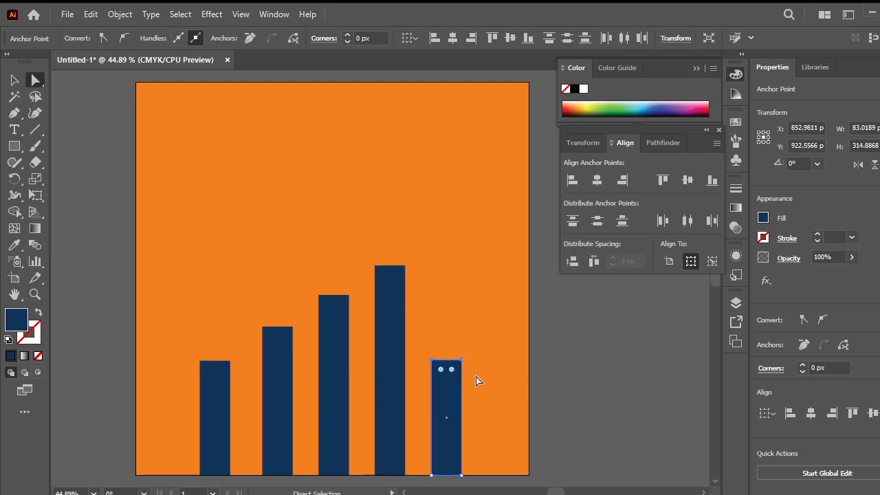
{"action": "key", "text": "shift+Up"}
{"action": "key", "text": "shift+Up"}
{"action": "key", "text": "shift+Up"}
{"action": "key", "text": "shift+Up"}
{"action": "key", "text": "shift+Up"}
{"action": "key", "text": "shift+Up"}
{"action": "key", "text": "shift+Up"}
{"action": "key", "text": "shift+Up"}
{"action": "key", "text": "shift+Up"}
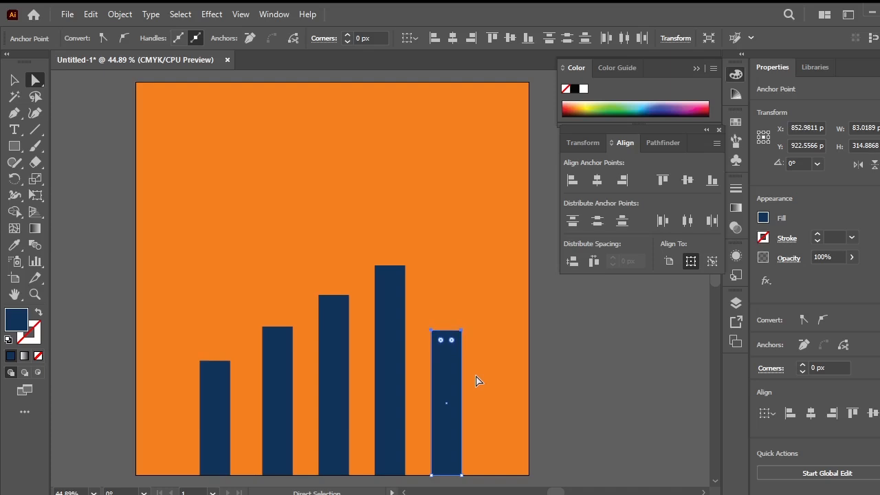
{"action": "key", "text": "shift+Up"}
{"action": "key", "text": "shift+Up"}
{"action": "key", "text": "shift+Up"}
{"action": "key", "text": "shift+Up"}
{"action": "key", "text": "shift+Up"}
{"action": "key", "text": "shift+Up"}
{"action": "key", "text": "shift+Up"}
{"action": "key", "text": "shift+Up"}
{"action": "key", "text": "shift+Up"}
{"action": "key", "text": "shift+Up"}
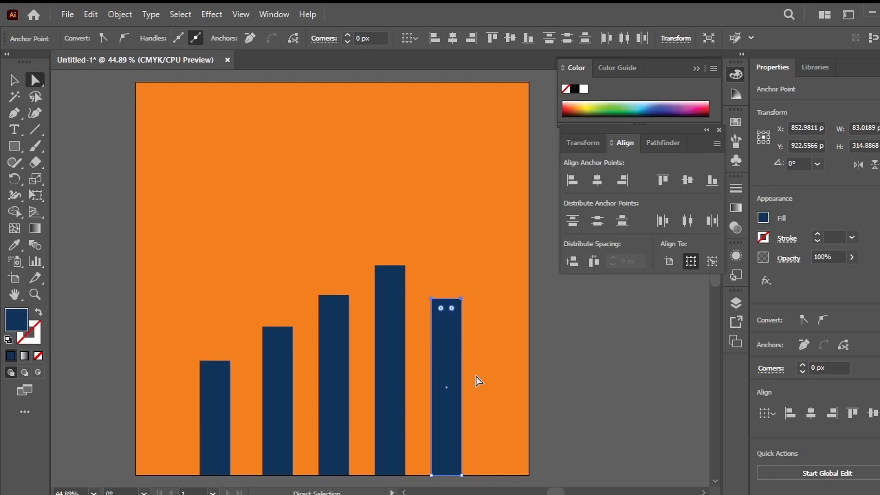
{"action": "key", "text": "shift+Up"}
{"action": "key", "text": "shift+Up"}
{"action": "key", "text": "shift+Up"}
{"action": "key", "text": "shift+Up"}
{"action": "key", "text": "shift+Up"}
{"action": "key", "text": "shift+Up"}
{"action": "key", "text": "shift+Up"}
{"action": "key", "text": "shift+Up"}
{"action": "key", "text": "shift+Up"}
{"action": "key", "text": "shift+Up"}
{"action": "key", "text": "shift+Up"}
{"action": "key", "text": "shift+Up"}
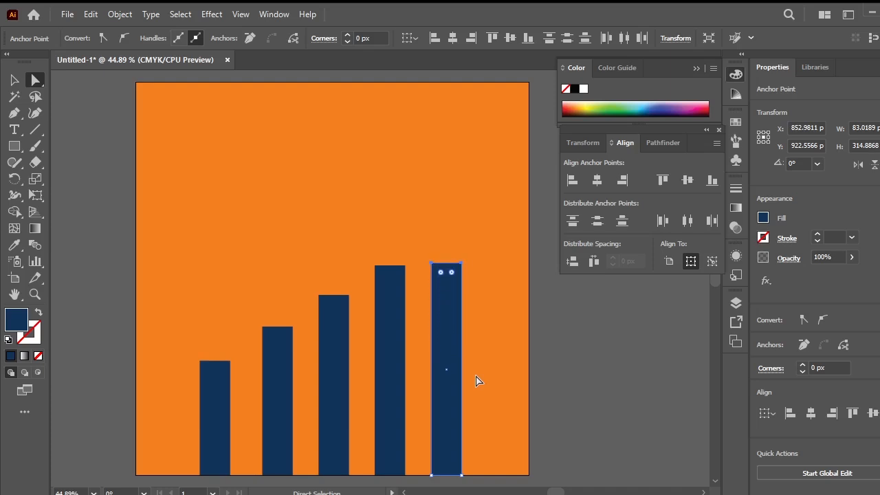
{"action": "key", "text": "shift+Up"}
{"action": "key", "text": "shift+Up"}
{"action": "key", "text": "shift+Up"}
{"action": "key", "text": "shift+Up"}
{"action": "key", "text": "shift+Up"}
{"action": "key", "text": "shift+Up"}
{"action": "key", "text": "shift+Up"}
{"action": "key", "text": "shift+Up"}
{"action": "key", "text": "shift+Up"}
{"action": "key", "text": "shift+Up"}
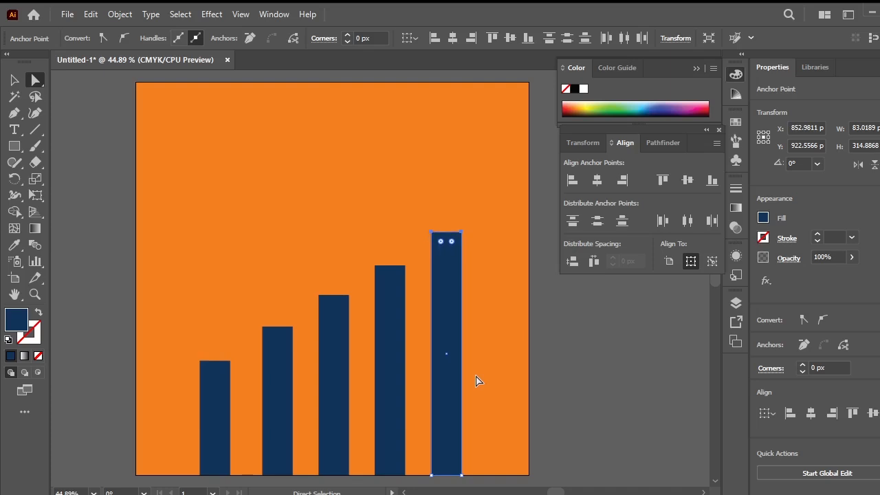
{"action": "key", "text": "shift+Up"}
{"action": "key", "text": "shift+Up"}
{"action": "key", "text": "shift+Up"}
{"action": "key", "text": "shift+Up"}
{"action": "key", "text": "shift+Up"}
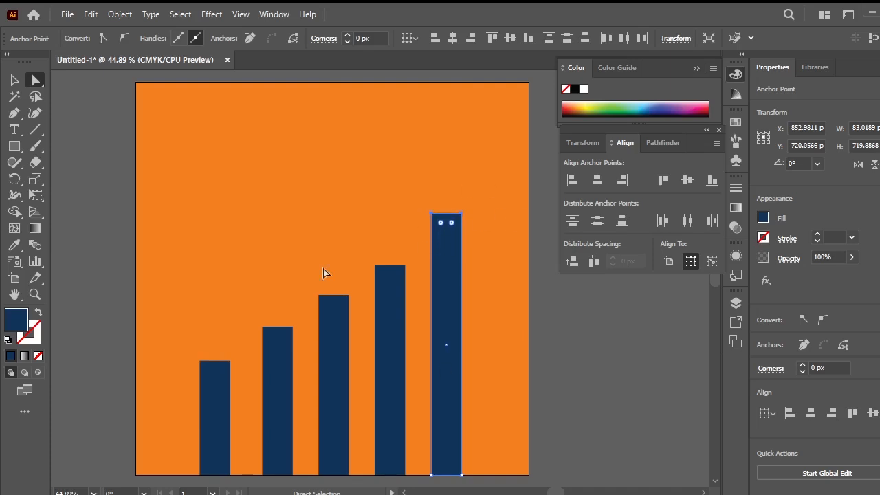
- Lower the top anchor points of the first bar so it stands clearly shorter than the second bar
{"action": "left_click", "coordinate": [282, 354]}
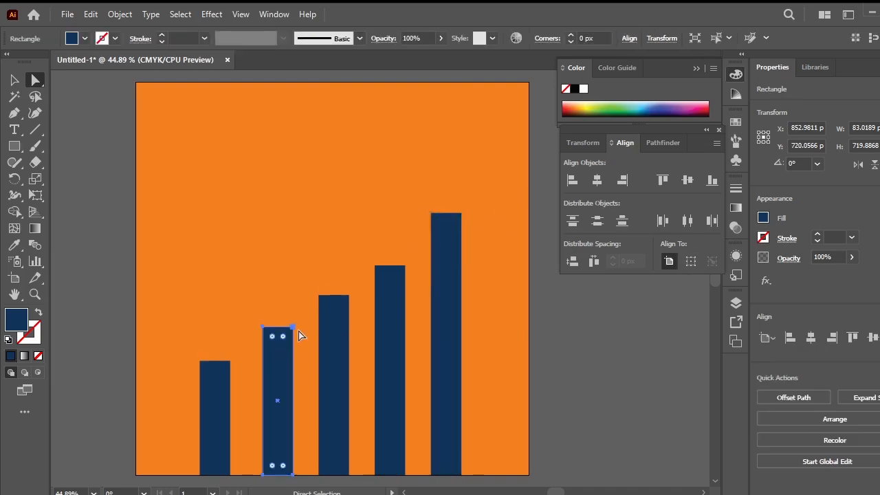
{"action": "left_click", "coordinate": [253, 331]}
{"action": "left_click_drag", "start_coordinate": [233, 375], "coordinate": [238, 377]}
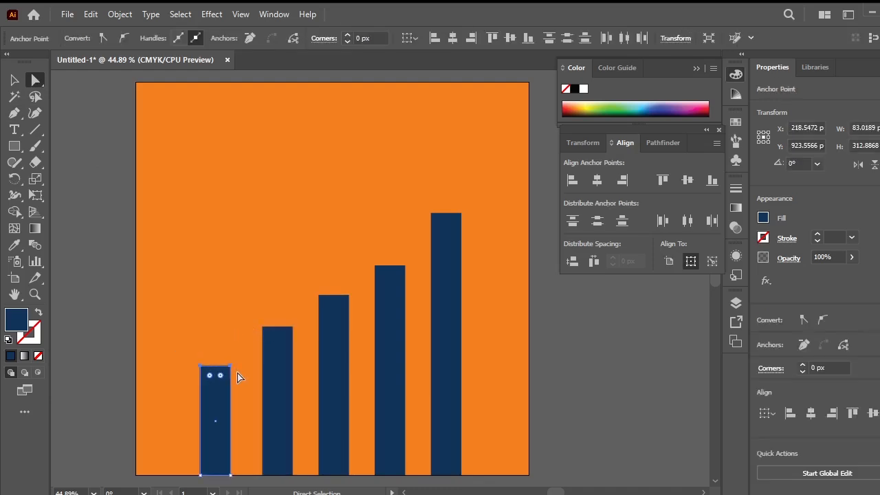
{"action": "key", "text": "Down"}
{"action": "key", "text": "Down"}
{"action": "key", "text": "Down"}
{"action": "key", "text": "Down"}
{"action": "key", "text": "Down"}
{"action": "key", "text": "Down"}
{"action": "key", "text": "Down"}
{"action": "key", "text": "Down"}
{"action": "key", "text": "Down"}
{"action": "key", "text": "Down"}
{"action": "key", "text": "Down"}
{"action": "key", "text": "Down"}
{"action": "key", "text": "Down"}
{"action": "key", "text": "Down"}
{"action": "key", "text": "Down"}
{"action": "key", "text": "Down"}
{"action": "key", "text": "Down"}
{"action": "key", "text": "Down"}
{"action": "key", "text": "Down"}
{"action": "key", "text": "Down"}
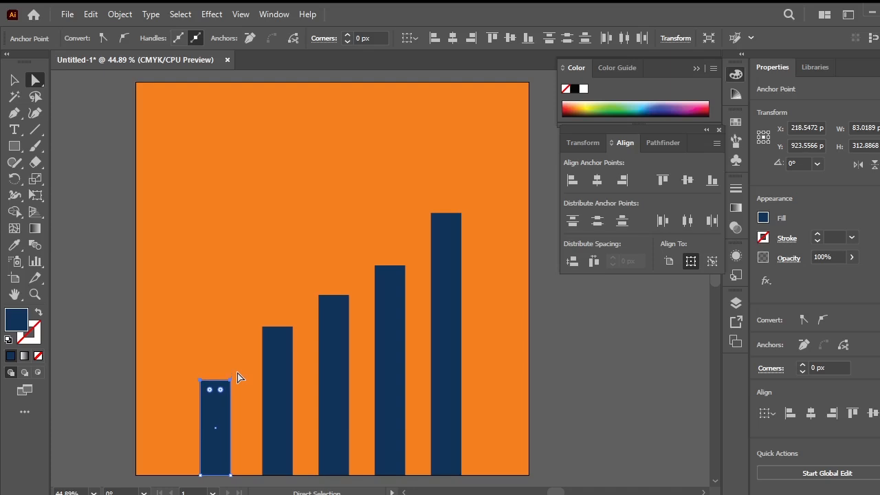
- Lower the top anchor points of the second bar until it is about 340 px high
{"action": "left_click_drag", "start_coordinate": [294, 337], "coordinate": [298, 340]}
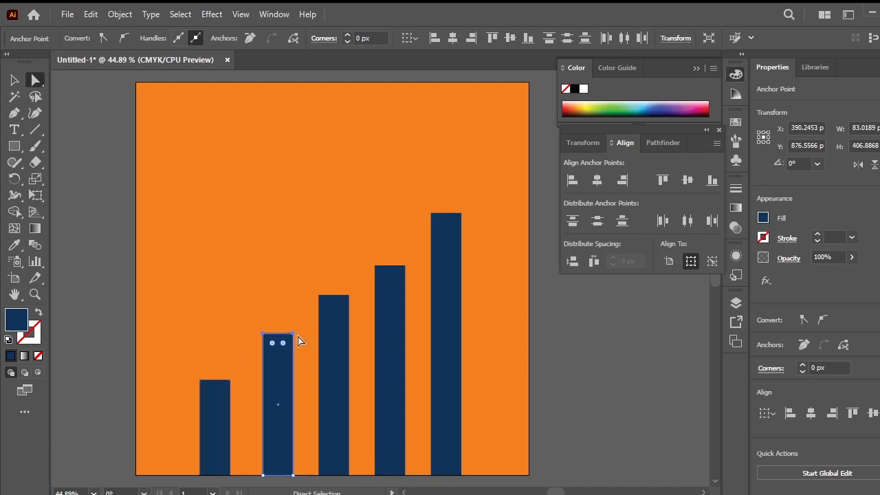
{"action": "key", "text": "Down"}
{"action": "key", "text": "Down"}
{"action": "key", "text": "Down"}
{"action": "key", "text": "Down"}
{"action": "key", "text": "Down"}
{"action": "key", "text": "Down"}
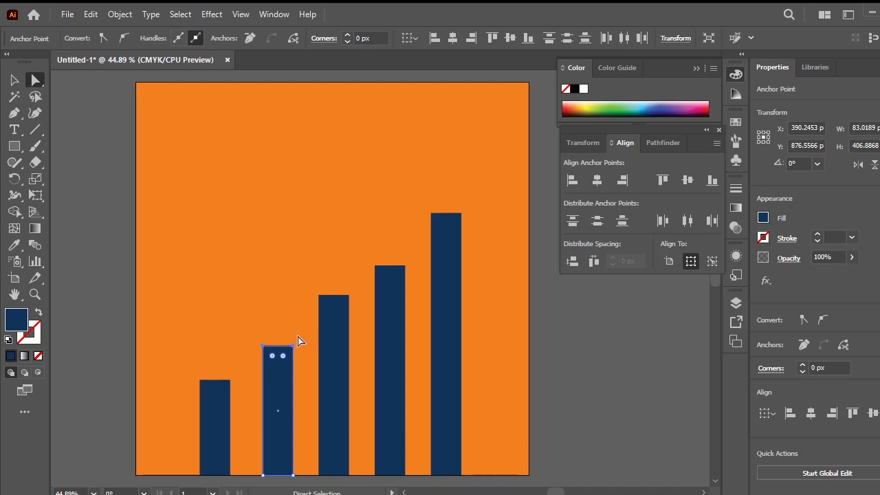
- Draw an open zigzag spring path with the Pen tool, rising about 80 px from the second bar's top edge
{"action": "left_click", "coordinate": [14, 113]}
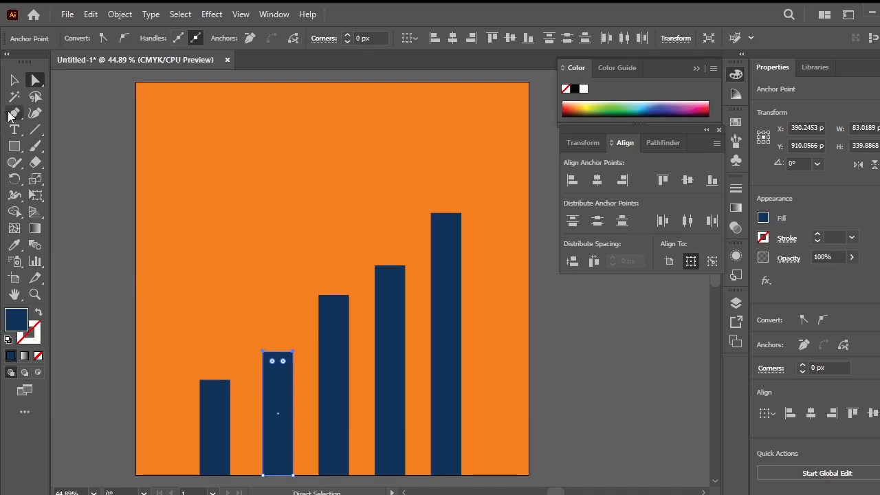
{"action": "scroll", "coordinate": [271, 359], "scroll_direction": "up", "scroll_amount": 3}
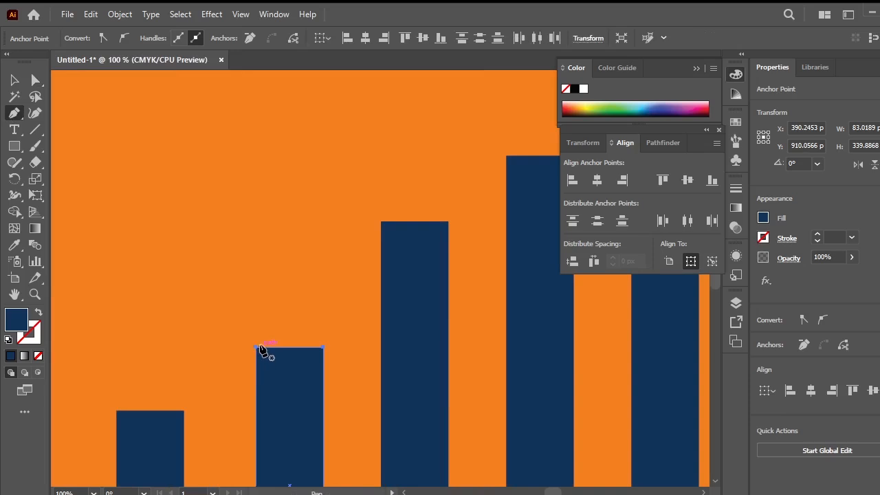
{"action": "left_click", "coordinate": [256, 348]}
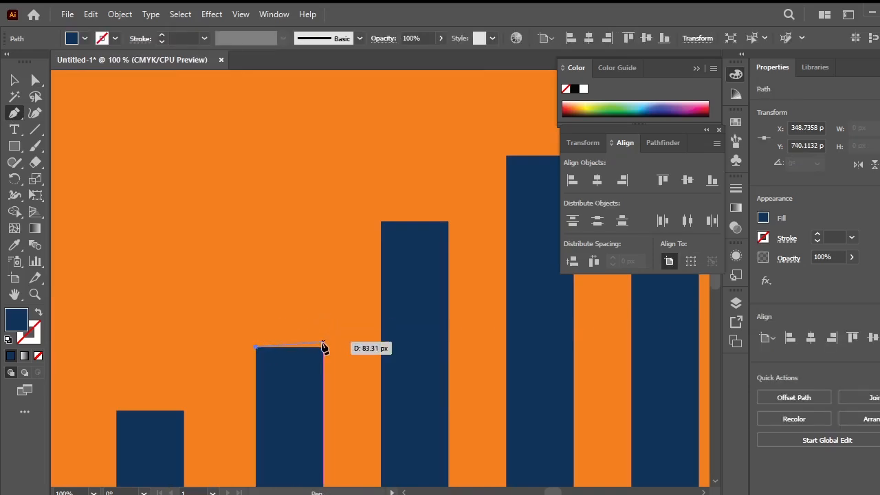
{"action": "left_click", "coordinate": [323, 343]}
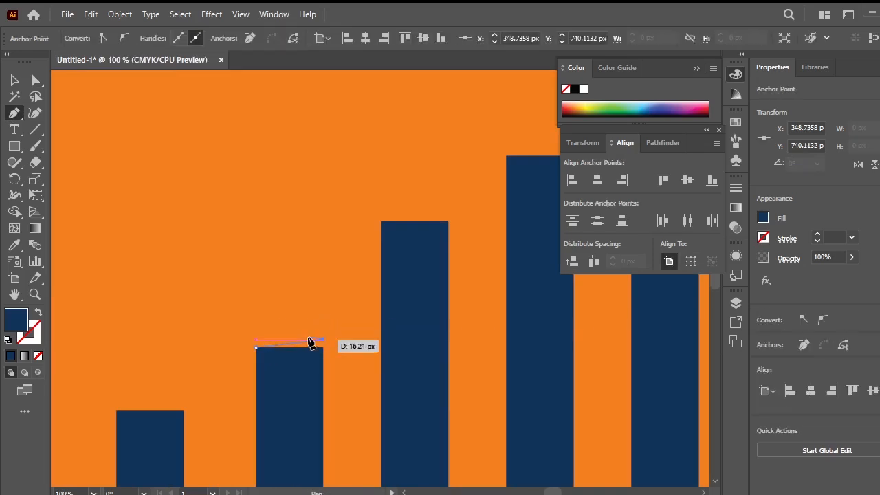
{"action": "left_click", "coordinate": [256, 336]}
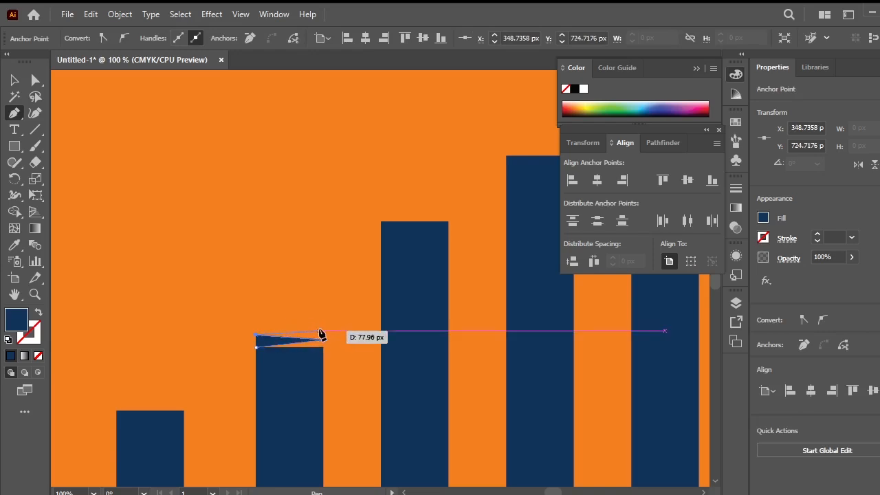
{"action": "left_click", "coordinate": [323, 333]}
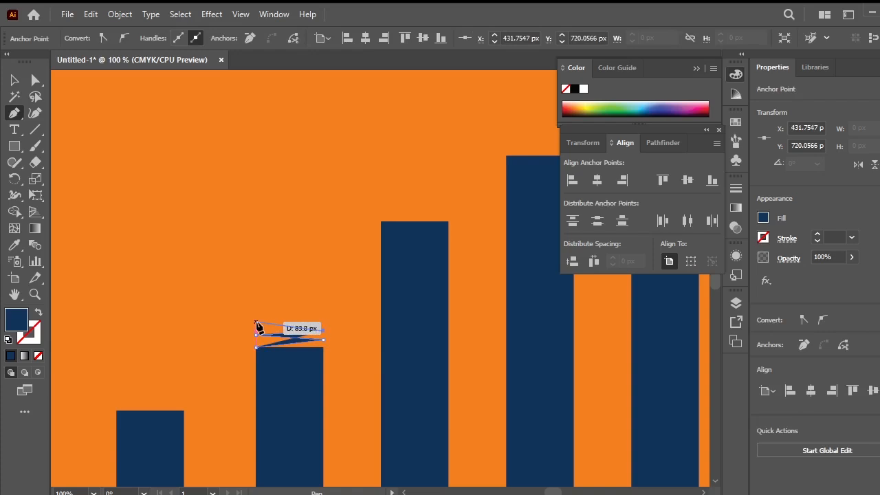
{"action": "left_click", "coordinate": [256, 322]}
{"action": "left_click", "coordinate": [323, 328]}
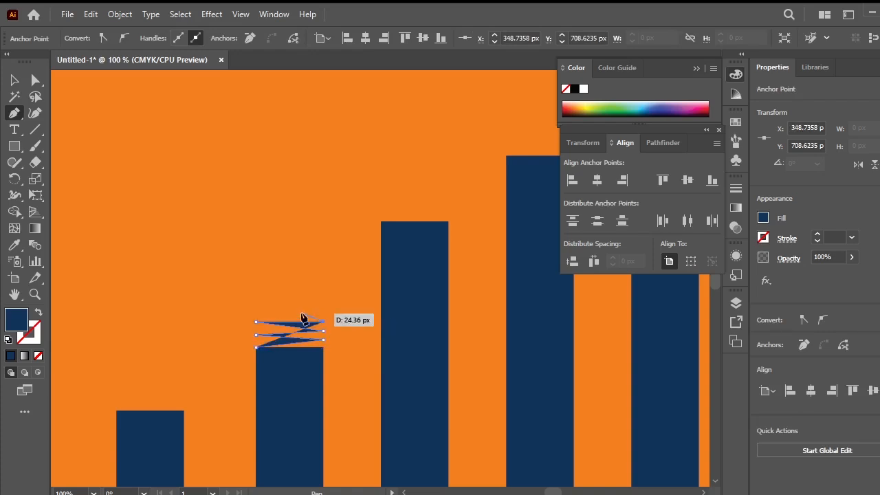
{"action": "left_click", "coordinate": [264, 311]}
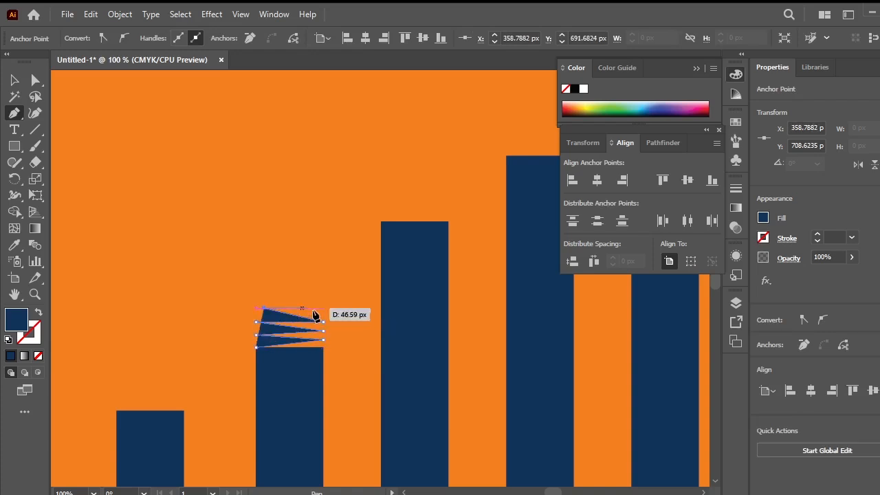
{"action": "left_click", "coordinate": [324, 321]}
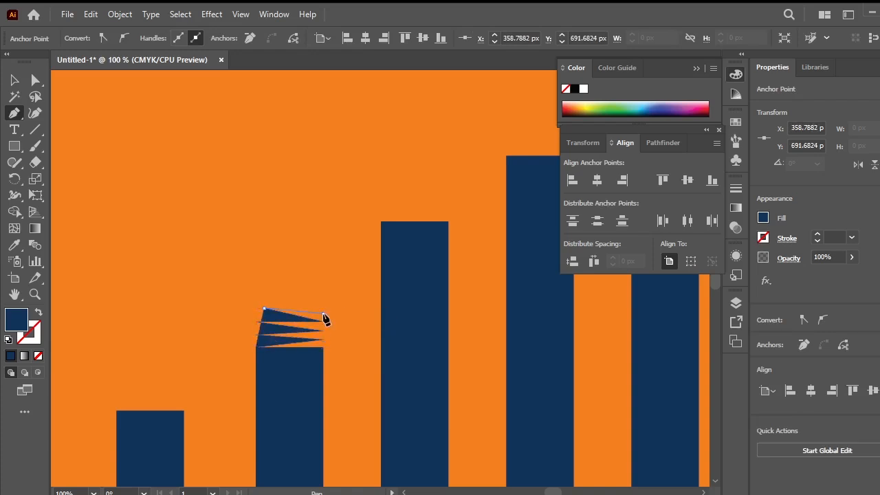
{"action": "left_click", "coordinate": [274, 298]}
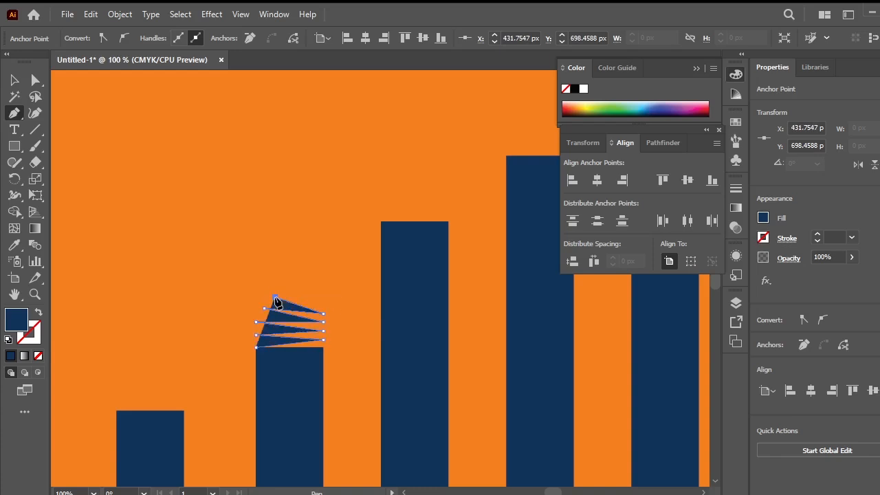
{"action": "left_click", "coordinate": [323, 309]}
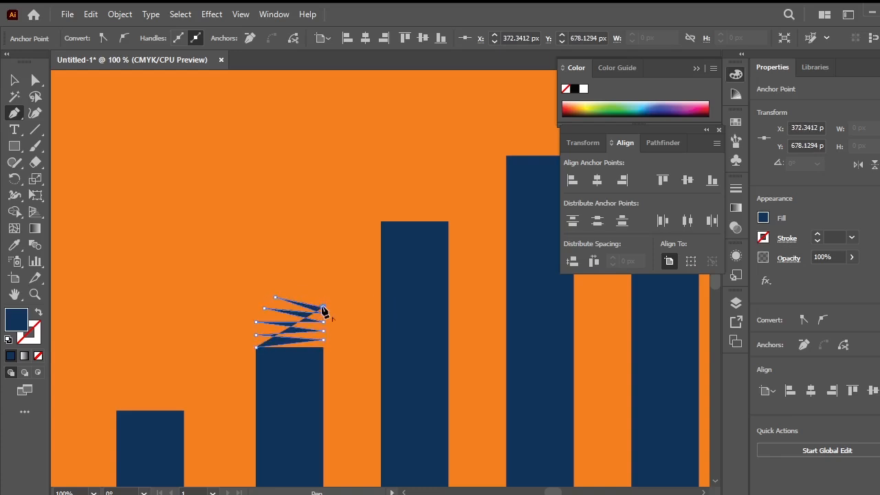
{"action": "left_click", "coordinate": [268, 283]}
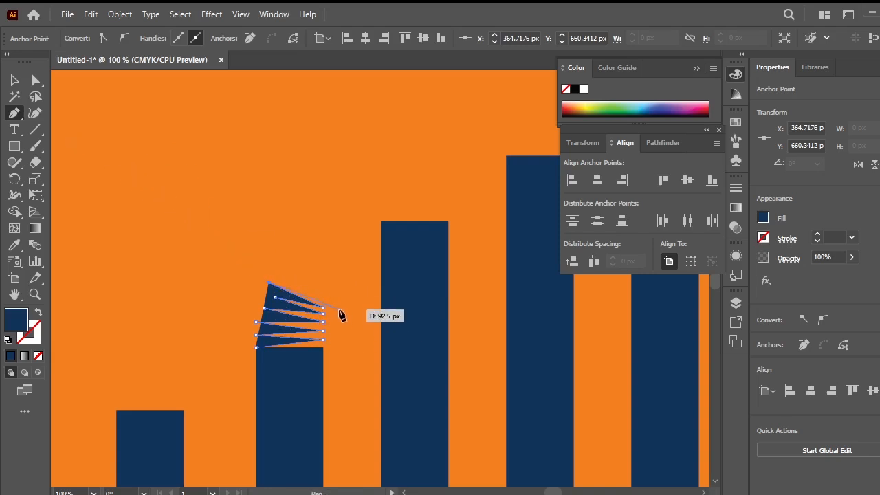
{"action": "left_click", "coordinate": [341, 315]}
{"action": "key", "text": "v"}
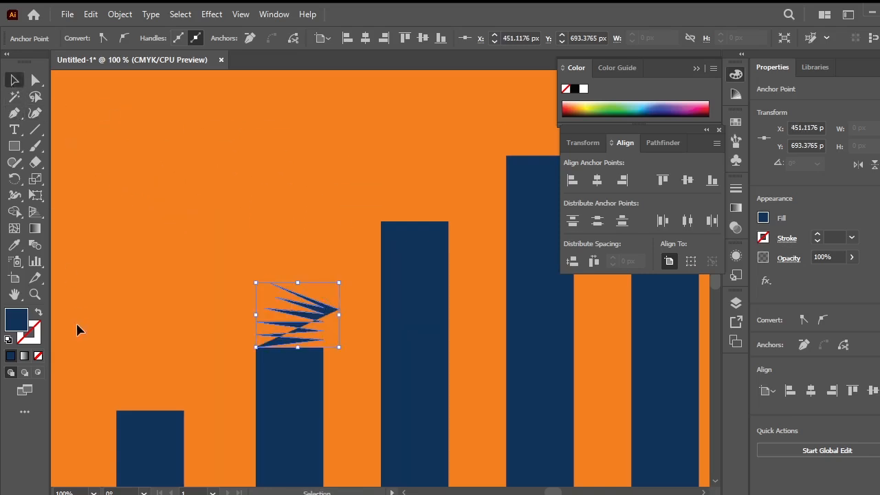
- Swap the zigzag's fill and stroke to give it a navy outline without fill, and set the stroke weight to 7 pt
{"action": "left_click", "coordinate": [39, 314]}
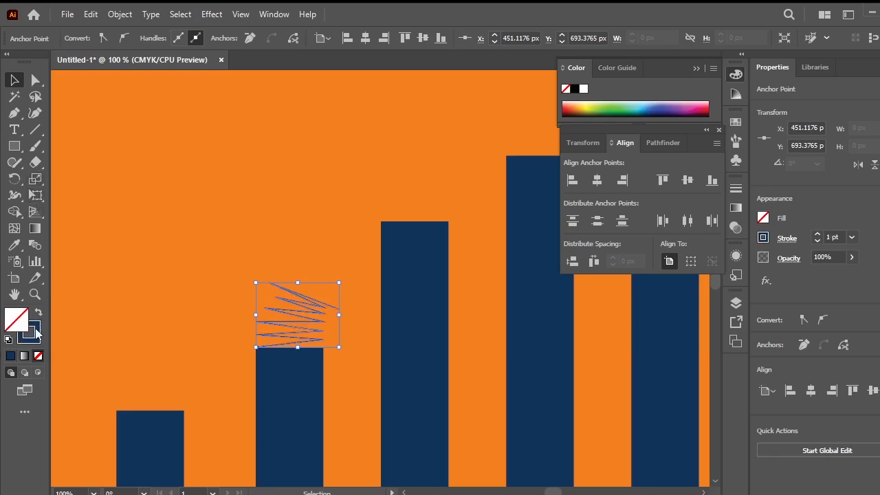
{"action": "left_click", "coordinate": [38, 334]}
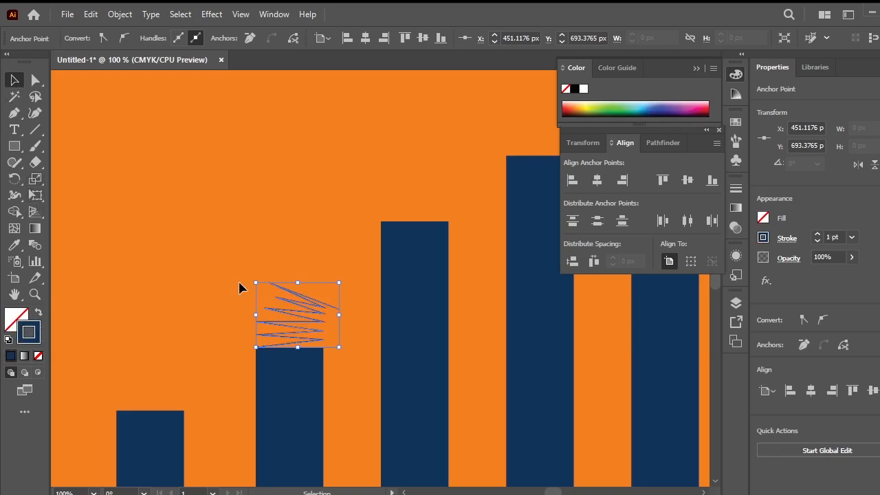
{"action": "left_click", "coordinate": [240, 287]}
{"action": "left_click", "coordinate": [321, 326]}
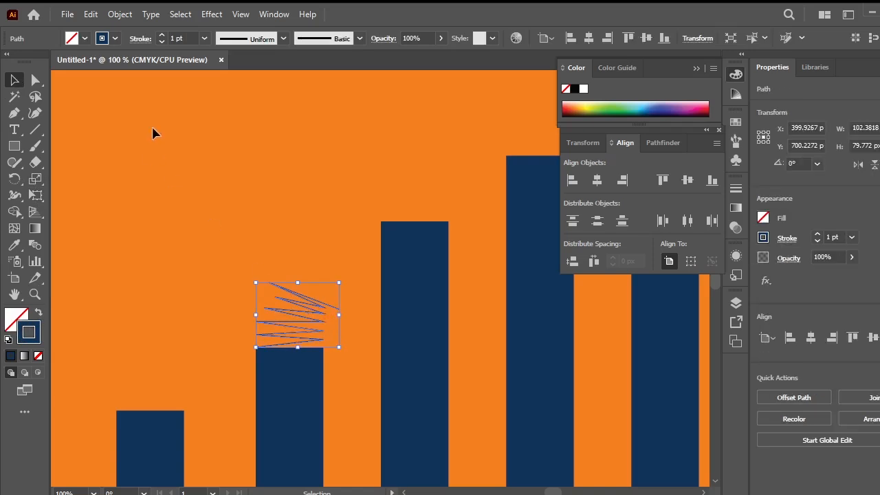
{"action": "left_click", "coordinate": [161, 35]}
{"action": "left_click", "coordinate": [162, 35]}
{"action": "left_click", "coordinate": [161, 35]}
{"action": "left_click", "coordinate": [161, 35]}
{"action": "left_click", "coordinate": [162, 35]}
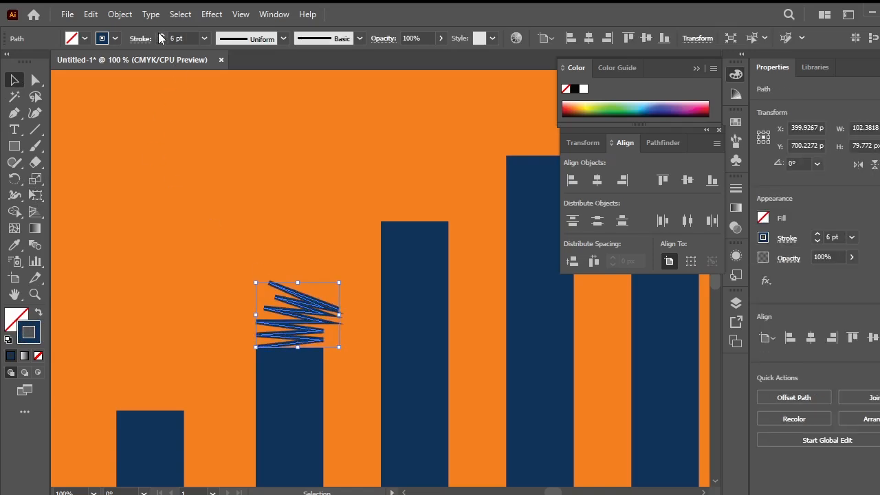
{"action": "left_click", "coordinate": [162, 35]}
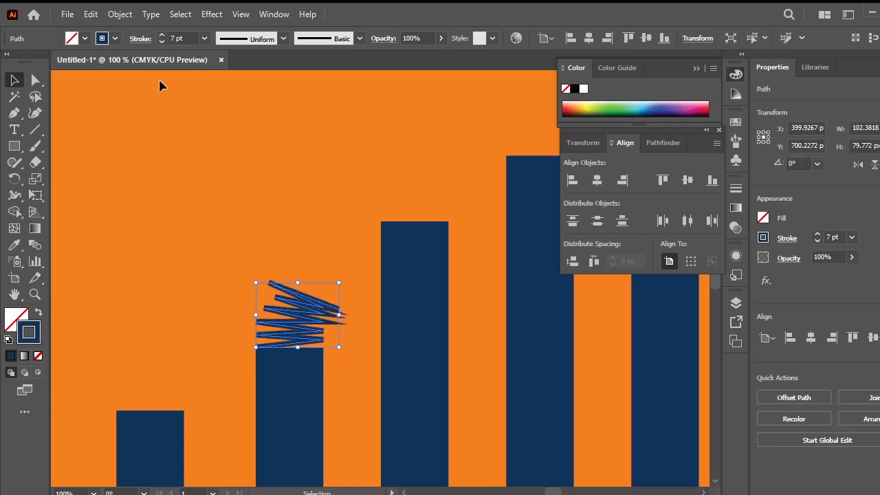
- Give the zigzag's stroke round caps and round corner joins
{"action": "left_click", "coordinate": [137, 40]}
{"action": "left_click", "coordinate": [69, 73]}
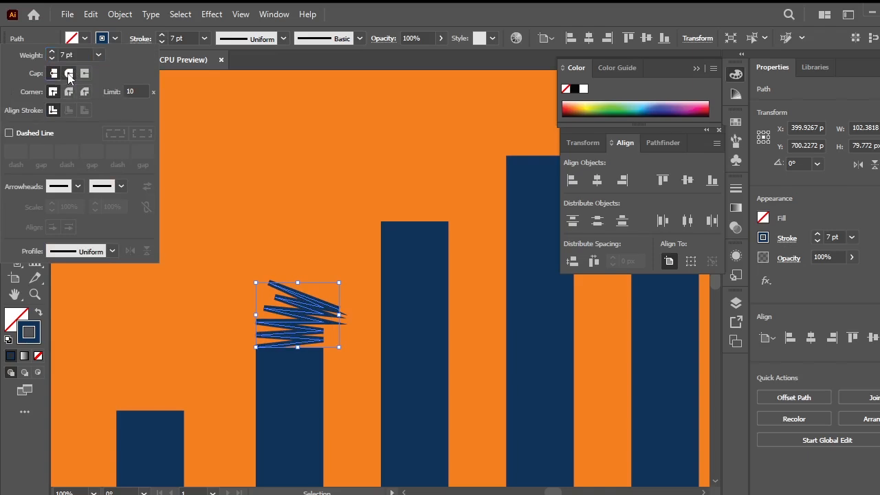
{"action": "left_click", "coordinate": [69, 92]}
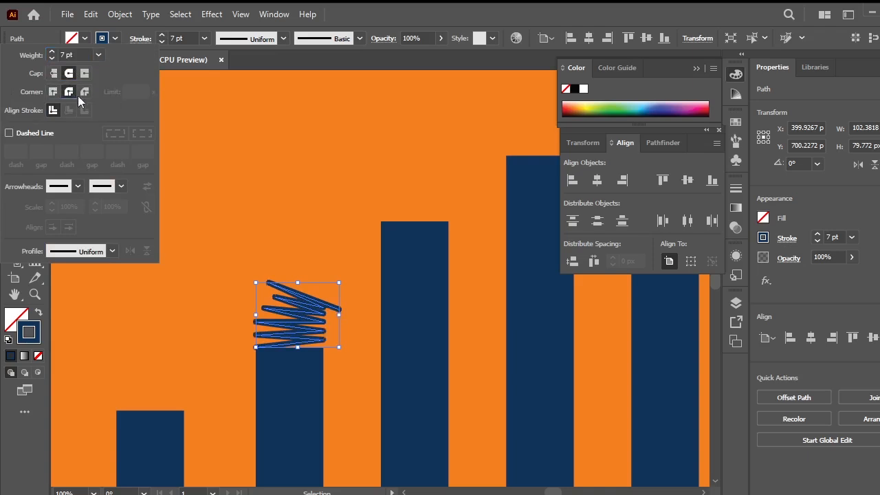
{"action": "key", "text": "Escape"}
- Move the zigzag's free upper end anchor up and outward to about X 456 px, Y 678 px
{"action": "key", "text": "a"}
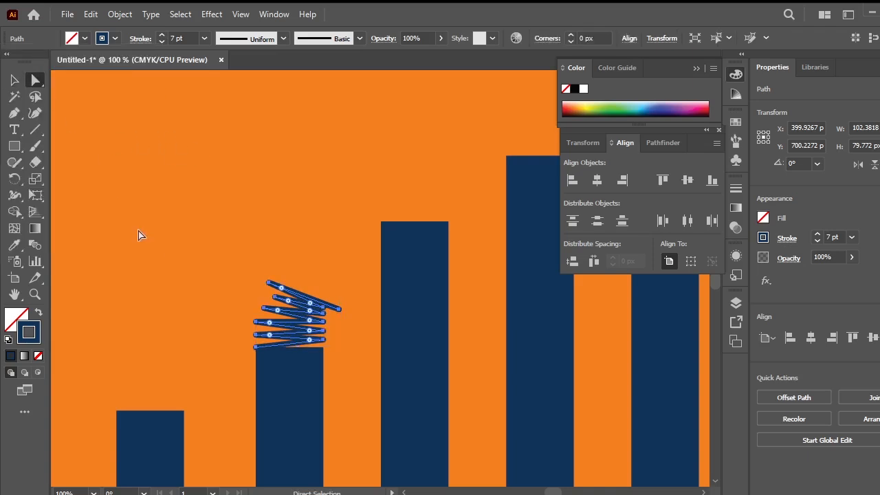
{"action": "left_click", "coordinate": [340, 307]}
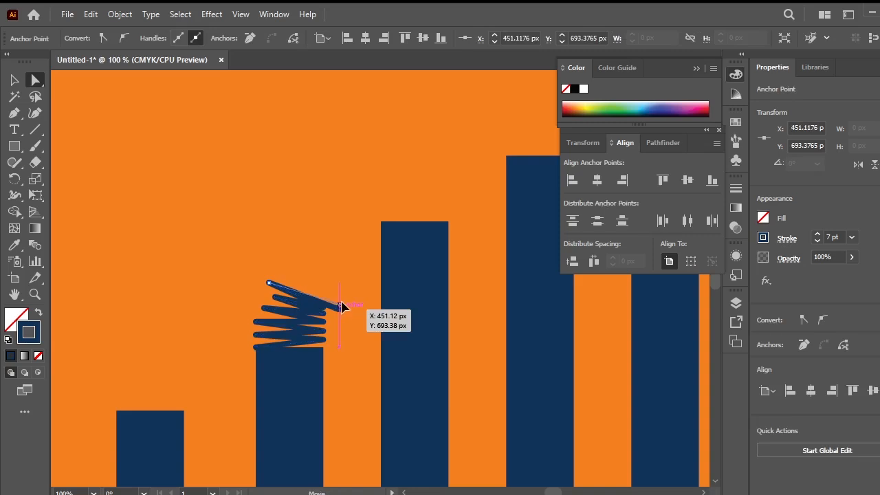
{"action": "left_click_drag", "start_coordinate": [344, 300], "coordinate": [345, 297]}
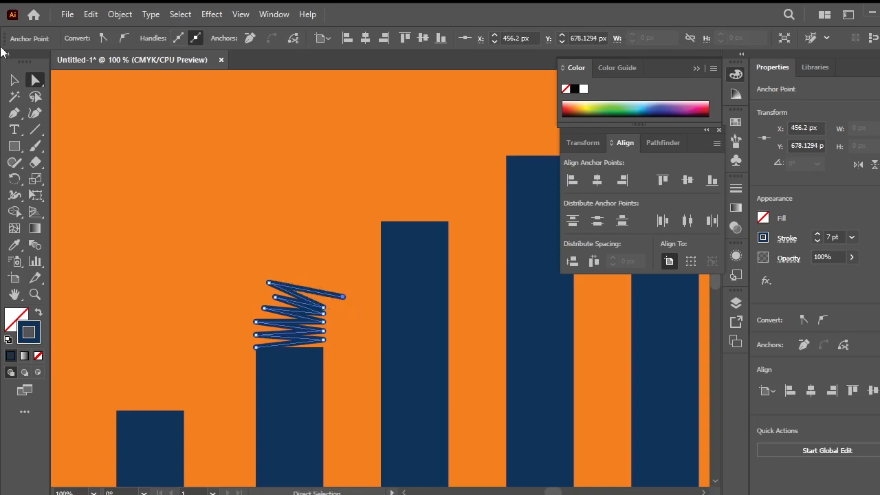
{"action": "left_click", "coordinate": [13, 81]}
{"action": "left_click", "coordinate": [110, 261]}
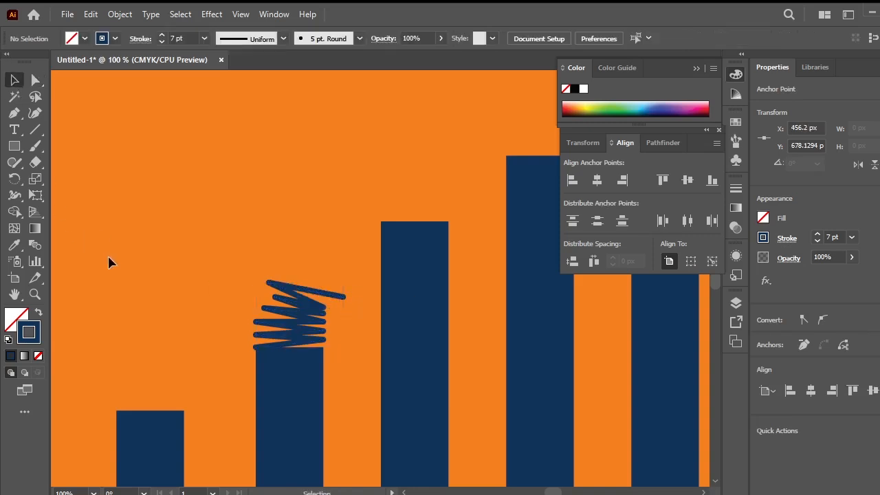
- Reposition the zigzag's middle and upper anchor points to spread the coils and tilt the free end upward
{"action": "left_click", "coordinate": [35, 80]}
{"action": "left_click", "coordinate": [344, 298]}
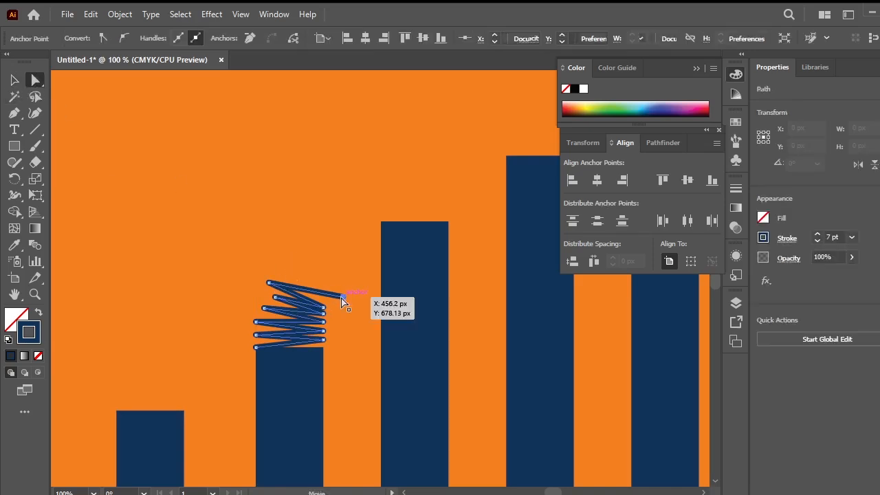
{"action": "left_click_drag", "start_coordinate": [330, 313], "coordinate": [309, 319]}
{"action": "scroll", "coordinate": [334, 385], "scroll_direction": "down", "scroll_amount": 2}
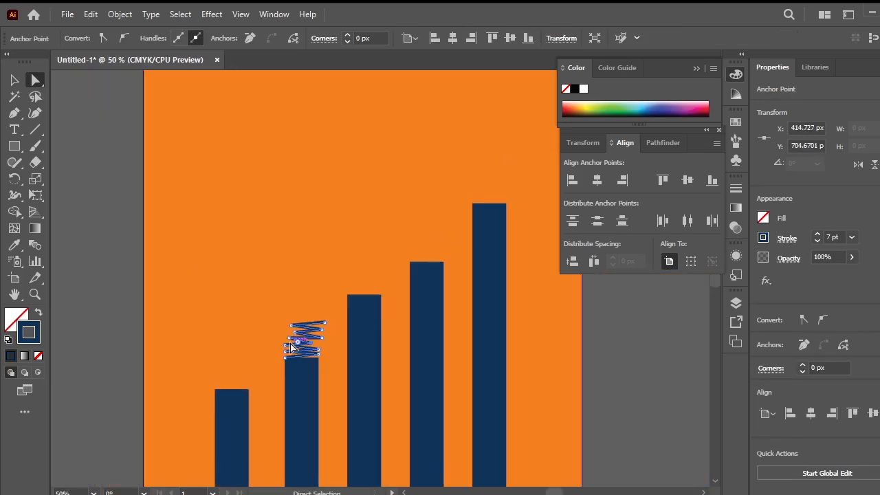
{"action": "scroll", "coordinate": [293, 352], "scroll_direction": "up", "scroll_amount": 1}
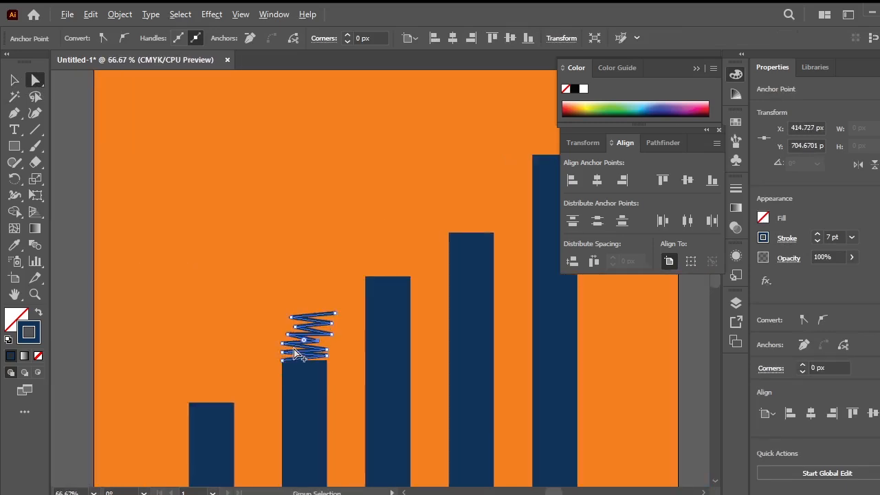
- Draw a circle about 75 px wide above the third bar, fill it navy without stroke, and shift it slightly toward the fourth bar
{"action": "left_click", "coordinate": [14, 150]}
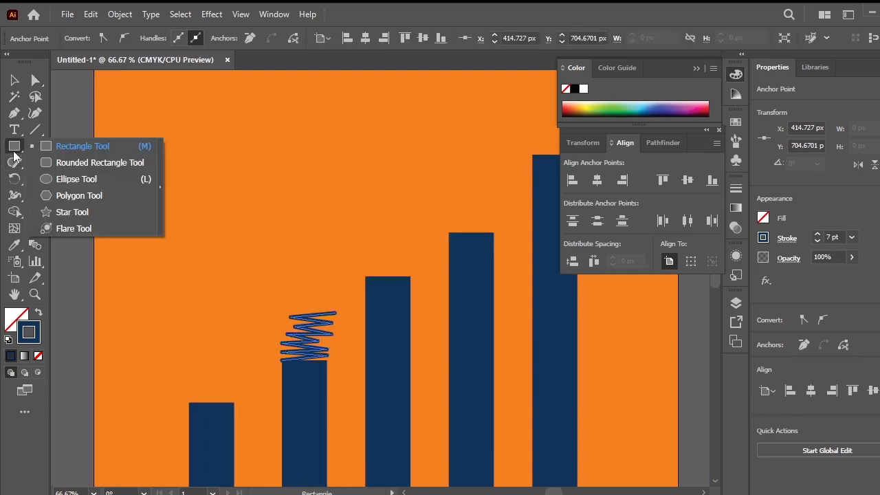
{"action": "left_click", "coordinate": [102, 179]}
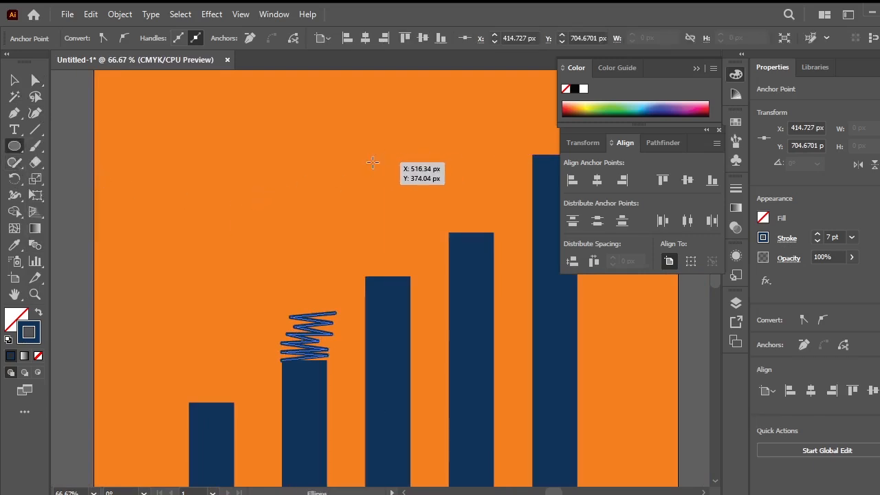
{"action": "left_click_drag", "start_coordinate": [373, 163], "coordinate": [413, 203]}
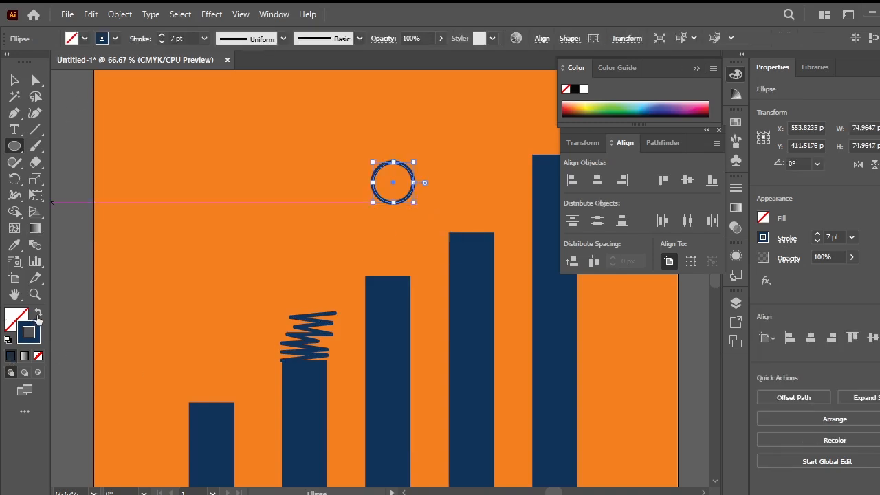
{"action": "left_click", "coordinate": [38, 316]}
{"action": "left_click", "coordinate": [14, 81]}
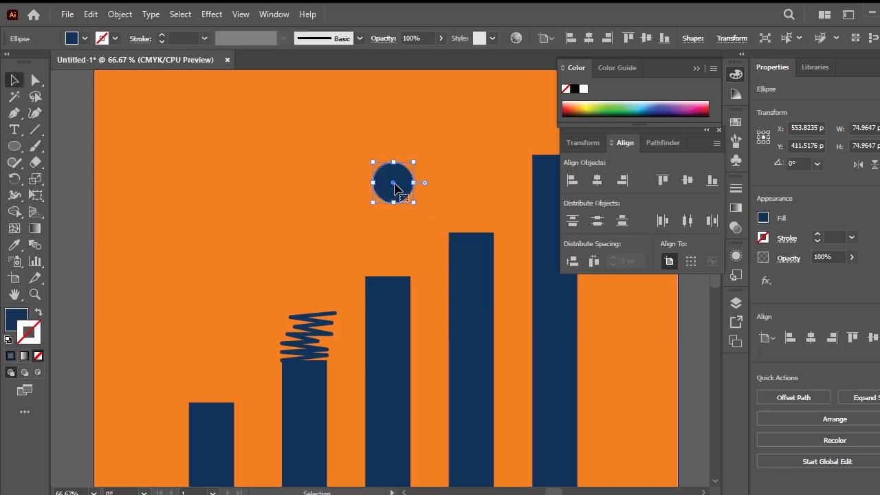
{"action": "left_click_drag", "start_coordinate": [394, 190], "coordinate": [407, 190]}
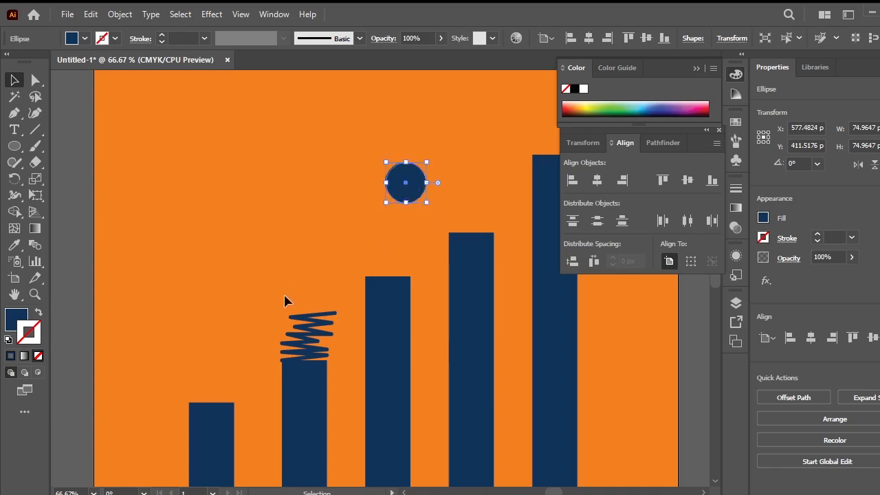
- Draw an arched open curve between the spring and the circle with a navy stroke and no fill
{"action": "left_click", "coordinate": [14, 113]}
{"action": "left_click", "coordinate": [327, 267]}
{"action": "left_click_drag", "start_coordinate": [370, 233], "coordinate": [381, 234]}
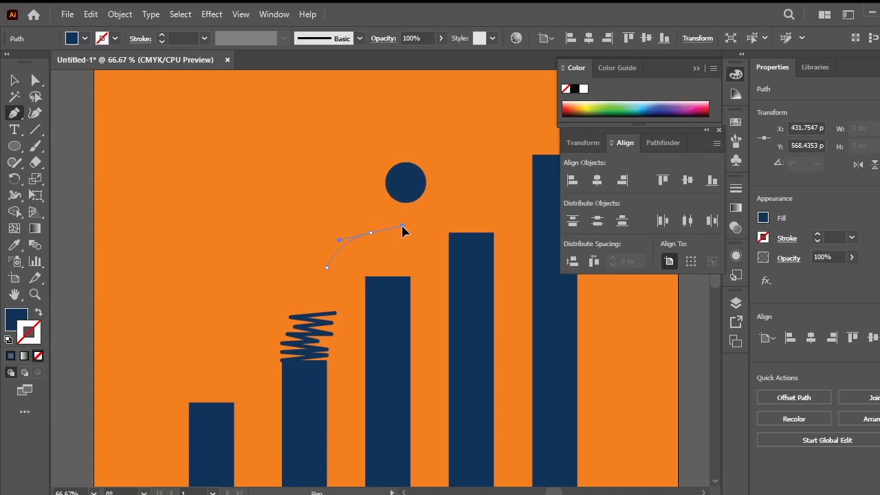
{"action": "left_click_drag", "start_coordinate": [403, 226], "coordinate": [403, 226]}
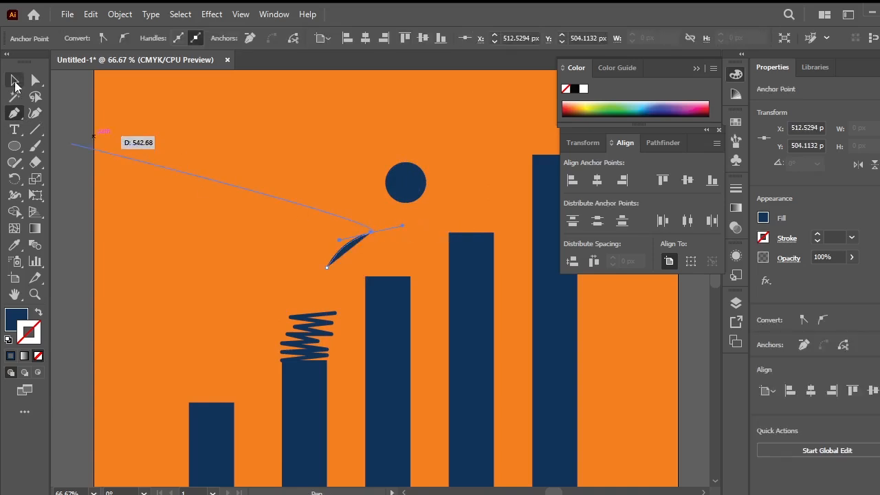
{"action": "left_click", "coordinate": [15, 82]}
{"action": "left_click", "coordinate": [39, 313]}
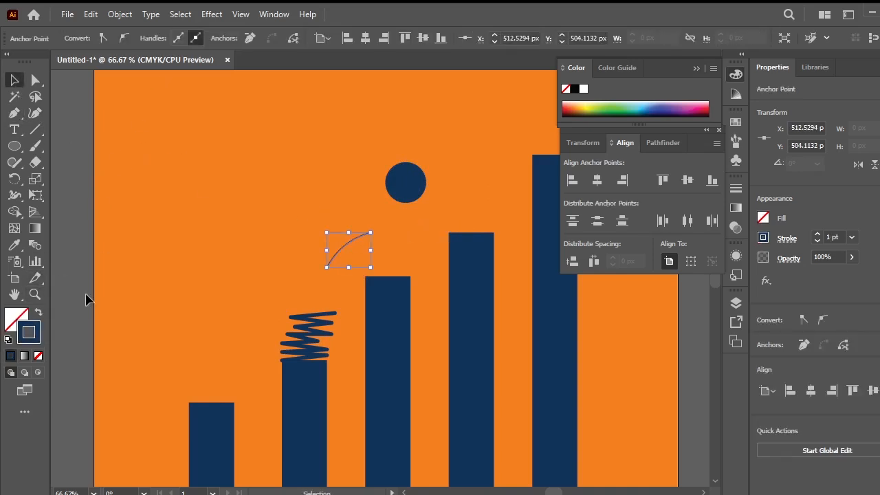
{"action": "left_click", "coordinate": [306, 275]}
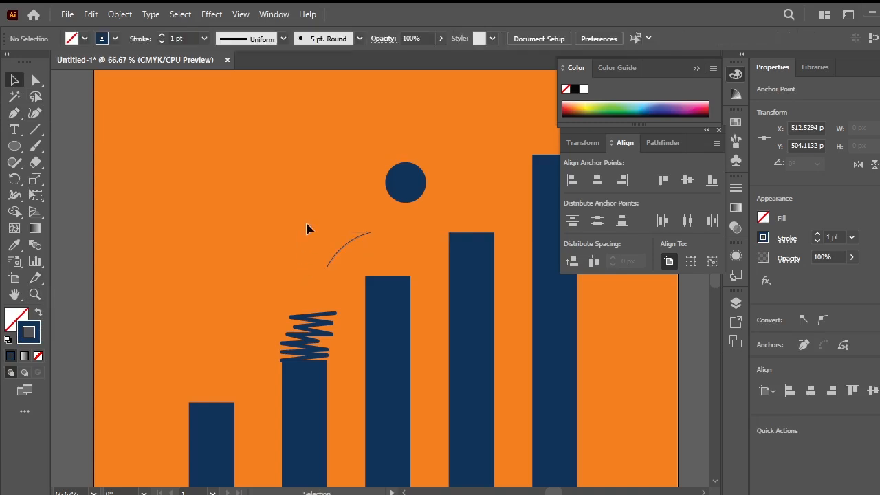
- Set the curve's stroke weight to 6 pt and give it round caps
{"action": "left_click", "coordinate": [355, 248]}
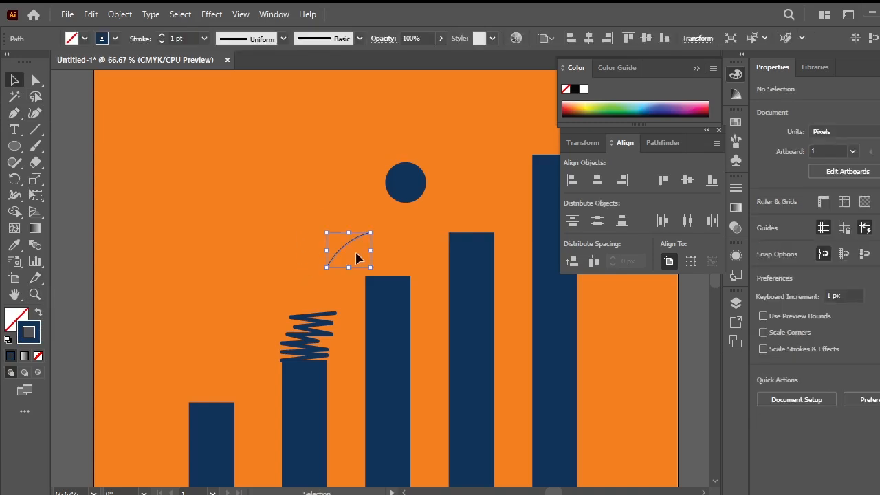
{"action": "left_click", "coordinate": [163, 36]}
{"action": "left_click", "coordinate": [164, 36]}
{"action": "left_click", "coordinate": [164, 36]}
{"action": "left_click", "coordinate": [164, 35]}
{"action": "left_click", "coordinate": [164, 36]}
{"action": "left_click", "coordinate": [139, 40]}
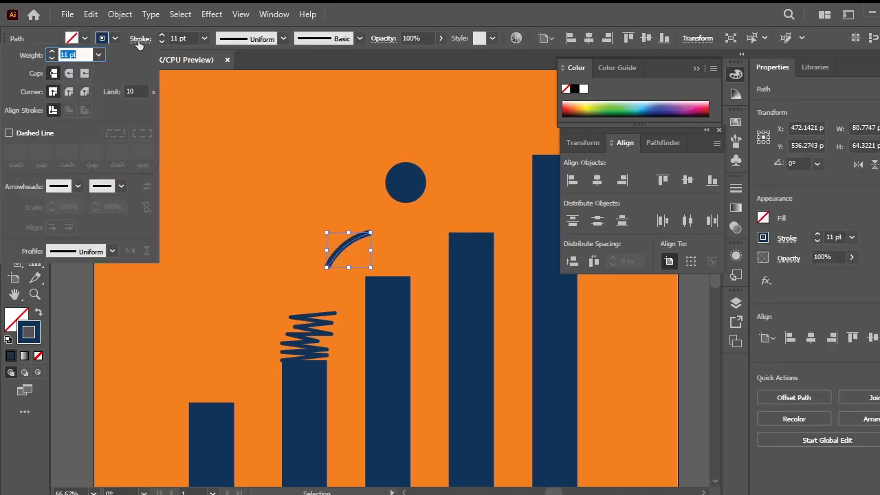
{"action": "left_click", "coordinate": [71, 74]}
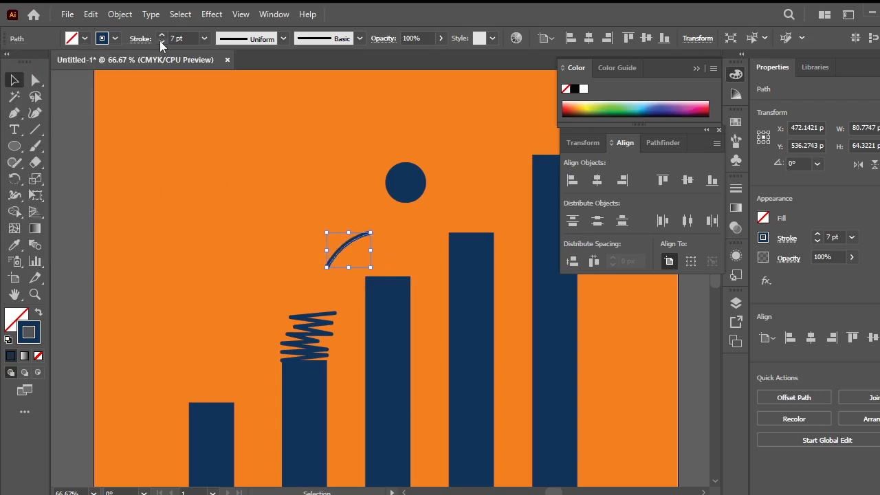
{"action": "left_click", "coordinate": [390, 259]}
{"action": "scroll", "coordinate": [383, 261], "scroll_direction": "up", "scroll_amount": 2}
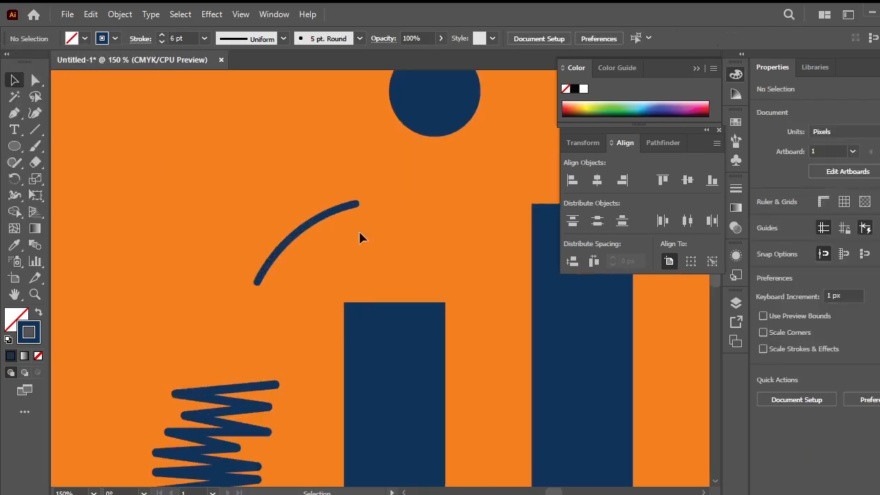
- Widen the curve's upper end with the Width tool so that the stroke tapers toward its lower end
{"action": "left_click", "coordinate": [279, 249]}
{"action": "left_click", "coordinate": [16, 198]}
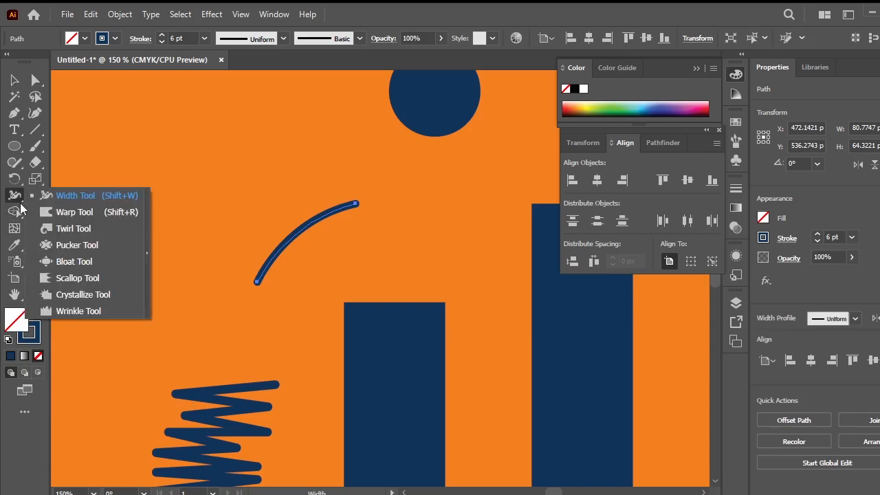
{"action": "left_click", "coordinate": [65, 198]}
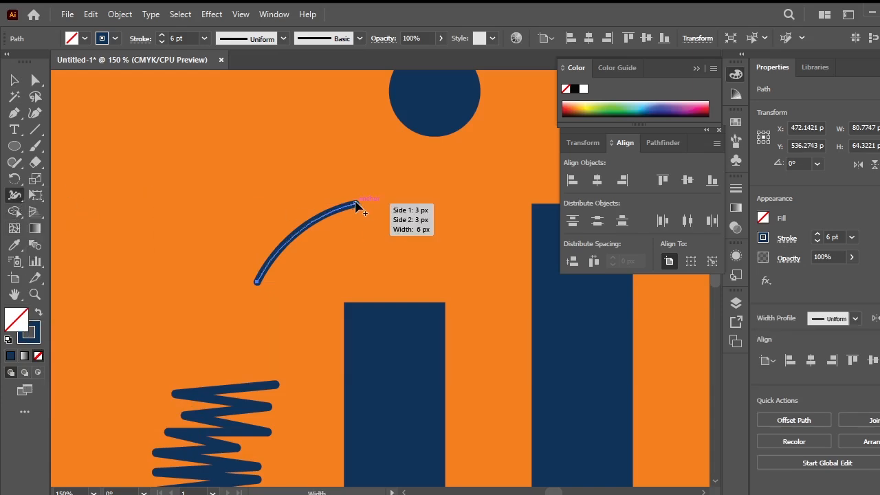
{"action": "left_click_drag", "start_coordinate": [357, 205], "coordinate": [358, 195]}
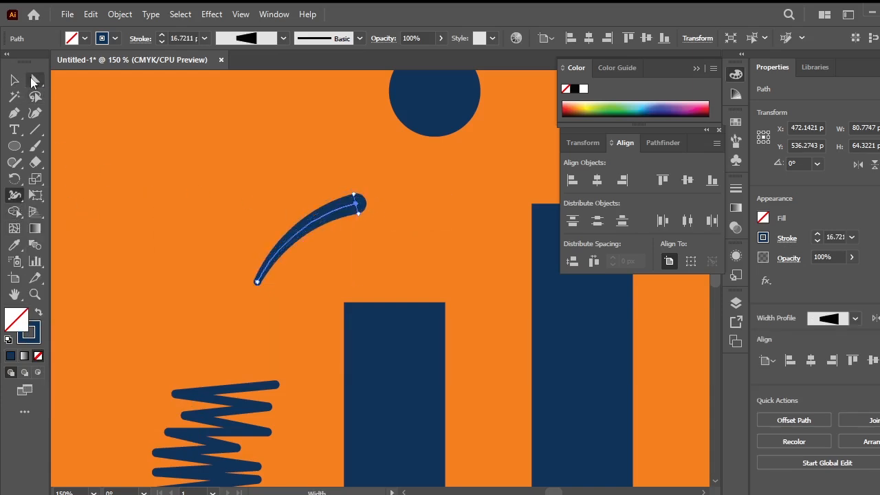
{"action": "left_click", "coordinate": [14, 80]}
{"action": "left_click", "coordinate": [210, 220]}
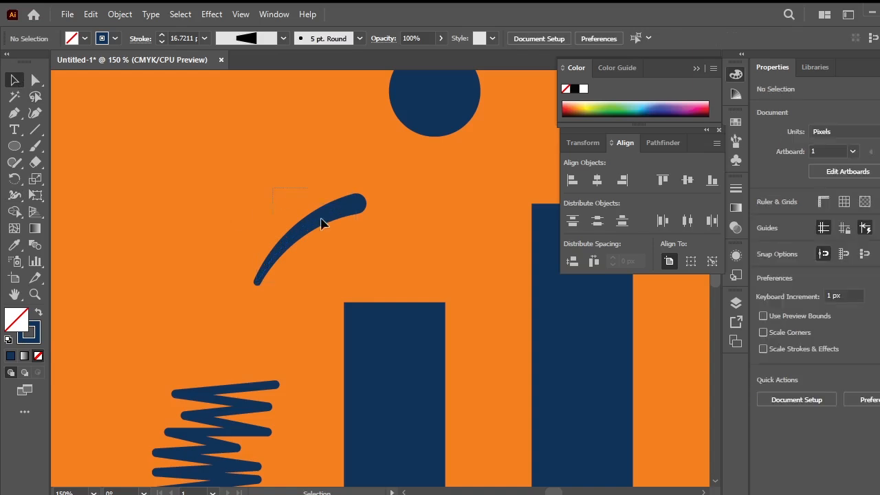
- Set the tapered curve's stroke weight to 8 pt
{"action": "left_click", "coordinate": [323, 224]}
{"action": "left_click", "coordinate": [161, 41]}
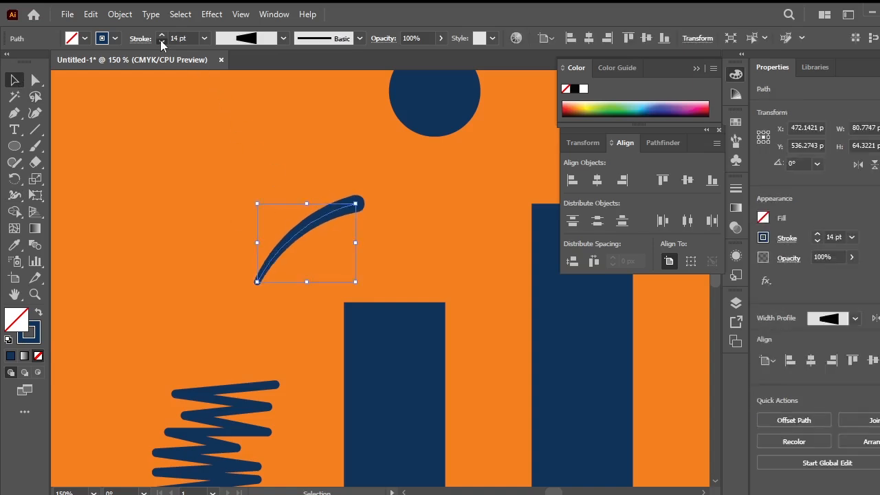
{"action": "left_click", "coordinate": [161, 40]}
{"action": "left_click", "coordinate": [161, 40]}
{"action": "left_click", "coordinate": [161, 41]}
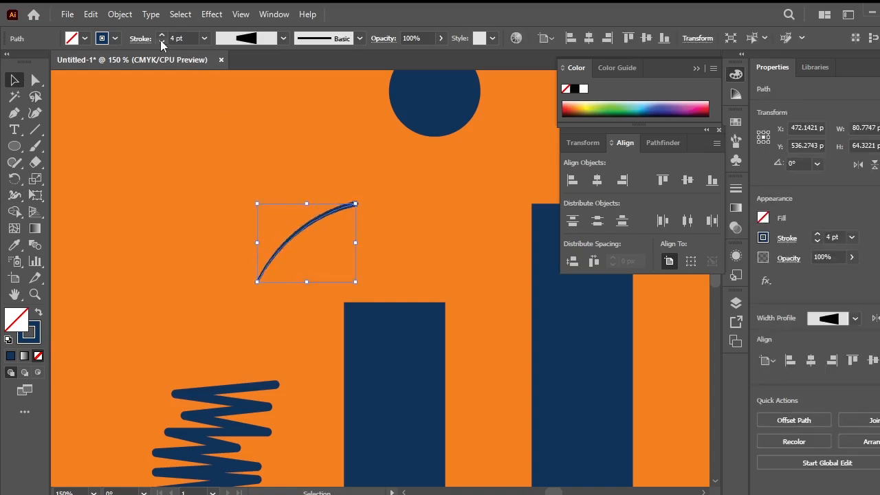
{"action": "left_click", "coordinate": [161, 35]}
{"action": "left_click", "coordinate": [162, 35]}
{"action": "left_click", "coordinate": [162, 35]}
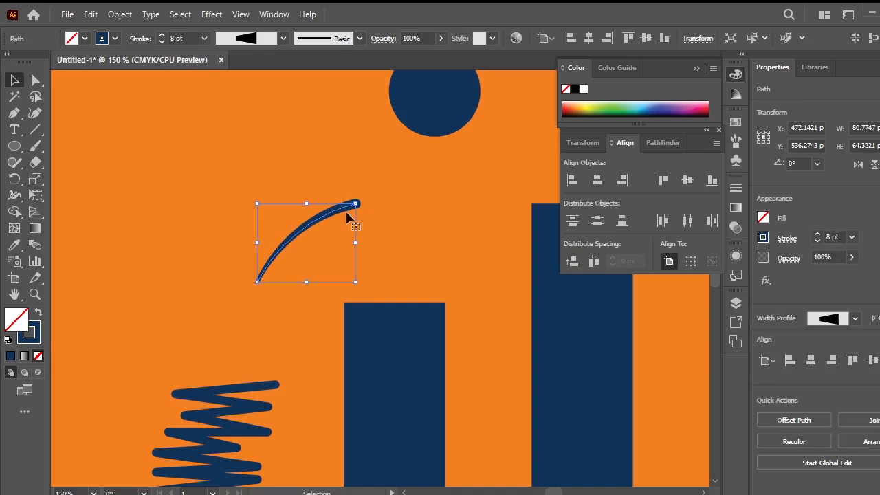
- Place a smaller copy of the tapered curve, about 53 px wide, beside the original on its outer side, rotated slightly steeper
{"action": "left_click_drag", "start_coordinate": [339, 215], "coordinate": [307, 212]}
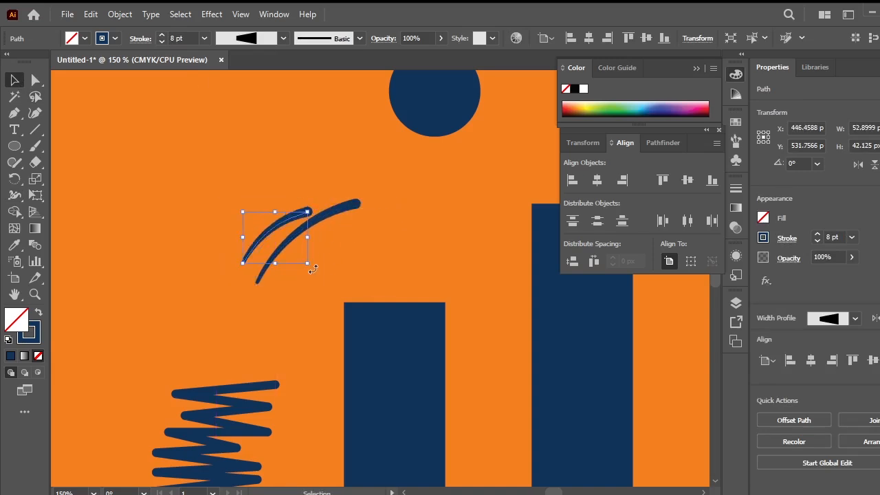
{"action": "mouse_move", "coordinate": [313, 269]}
{"action": "left_mouse_down"}
{"action": "mouse_move", "coordinate": [320, 262]}
{"action": "mouse_move", "coordinate": [310, 255]}
{"action": "left_mouse_up"}
{"action": "left_click_drag", "start_coordinate": [272, 234], "coordinate": [271, 249]}
{"action": "left_click", "coordinate": [333, 262]}
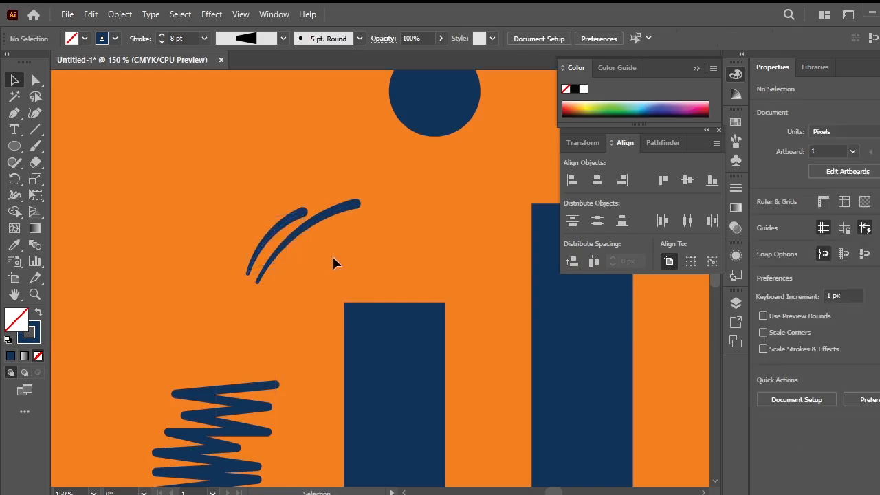
- Nudge both curves slightly upward and move the circle up above the gap between the fourth and fifth bars
{"action": "scroll", "coordinate": [334, 262], "scroll_direction": "down", "scroll_amount": 3}
{"action": "scroll", "coordinate": [405, 217], "scroll_direction": "down", "scroll_amount": 1}
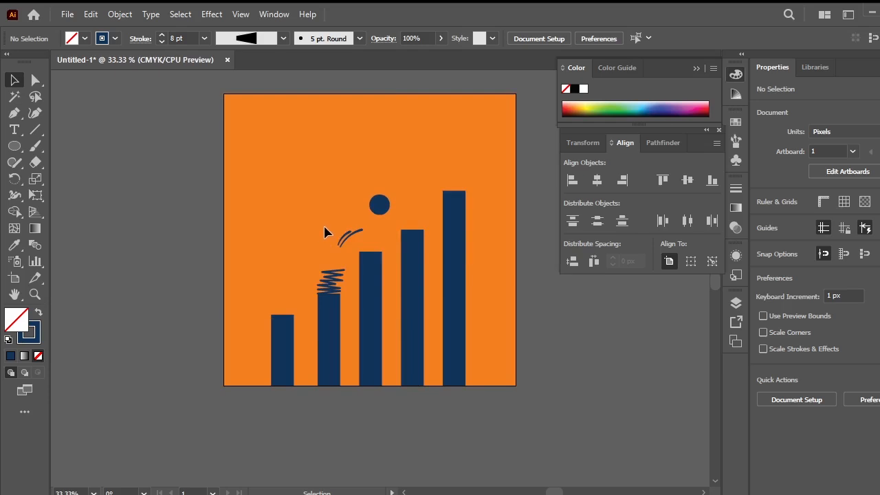
{"action": "left_click_drag", "start_coordinate": [350, 241], "coordinate": [351, 232]}
{"action": "left_click_drag", "start_coordinate": [385, 202], "coordinate": [433, 172]}
{"action": "left_click", "coordinate": [415, 211]}
- Move both curves just above the spring, at about X 441 px, Y 570 px, and rotate them steeper
{"action": "left_click", "coordinate": [349, 233]}
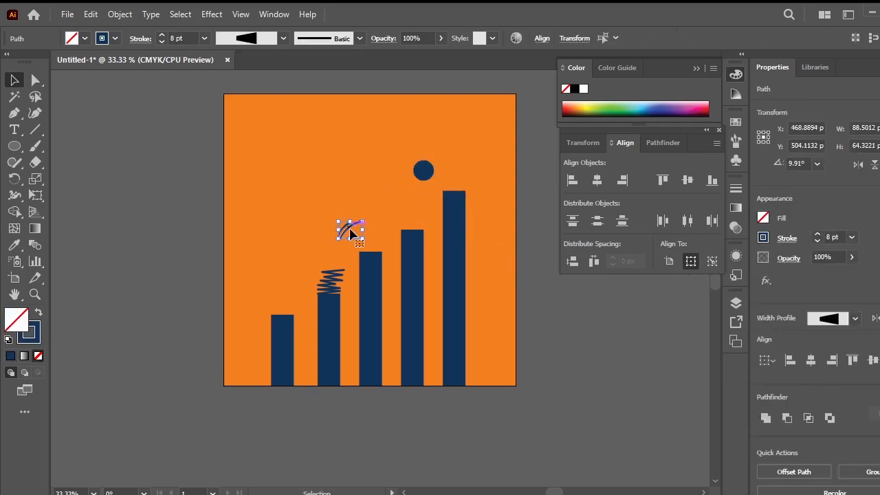
{"action": "left_click_drag", "start_coordinate": [349, 232], "coordinate": [375, 236]}
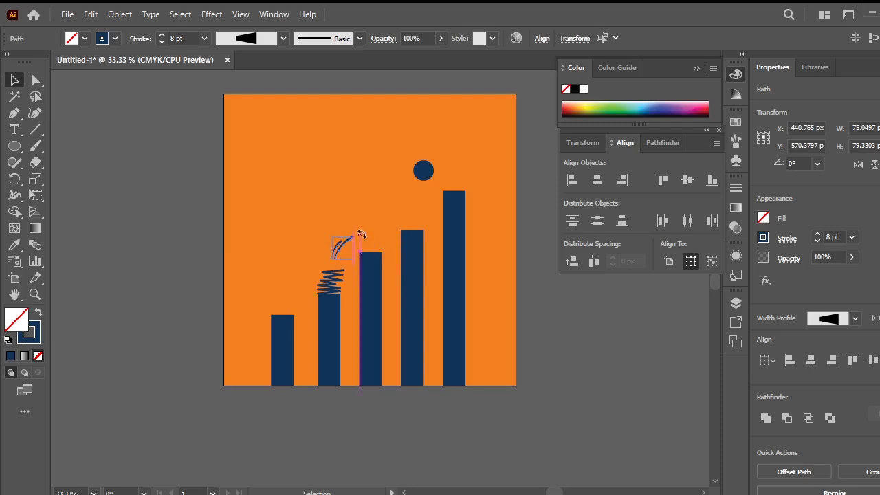
{"action": "left_click_drag", "start_coordinate": [361, 234], "coordinate": [364, 231]}
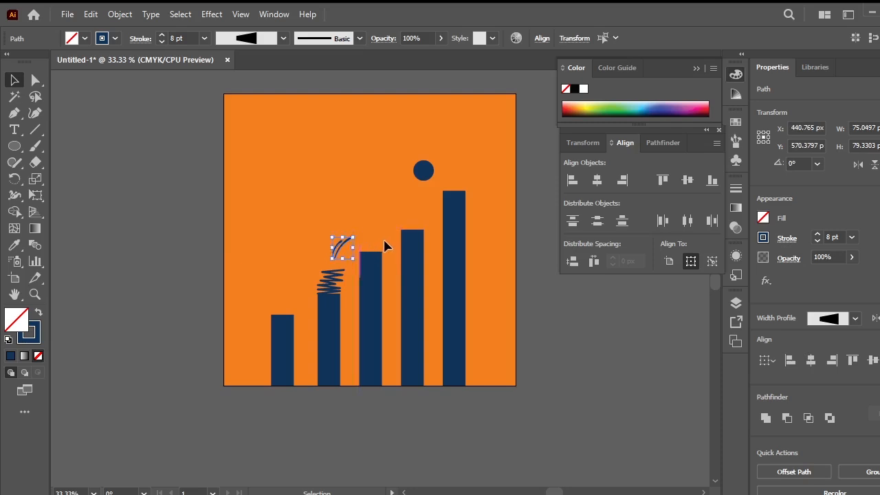
{"action": "left_click", "coordinate": [392, 281]}
- Reduce the stroke weight of both curves to 3 pt
{"action": "scroll", "coordinate": [337, 253], "scroll_direction": "up", "scroll_amount": 2}
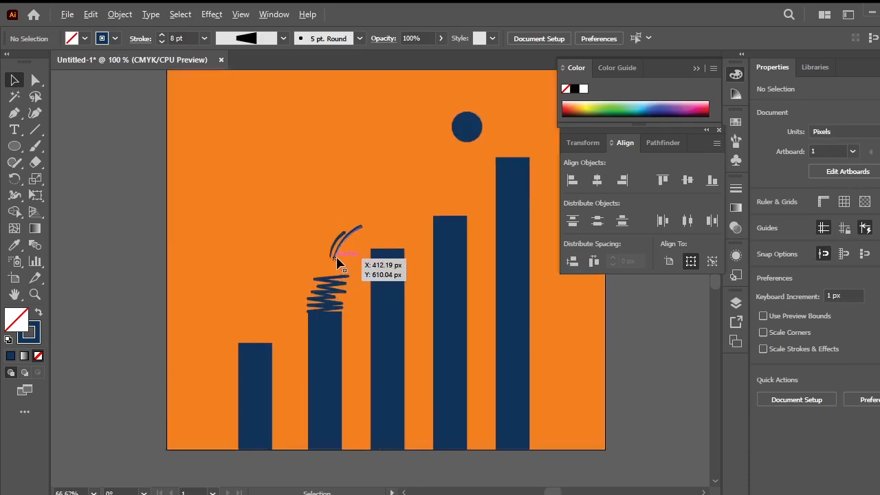
{"action": "left_click_drag", "start_coordinate": [379, 212], "coordinate": [380, 214]}
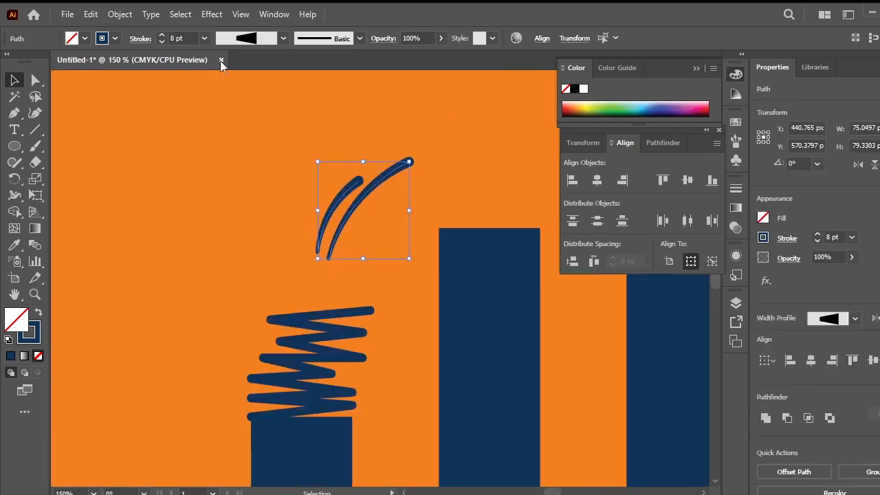
{"action": "left_click", "coordinate": [160, 42]}
{"action": "left_click", "coordinate": [160, 42]}
{"action": "left_click", "coordinate": [160, 42]}
{"action": "left_click", "coordinate": [160, 42]}
{"action": "left_click", "coordinate": [160, 42]}
{"action": "left_click", "coordinate": [304, 242]}
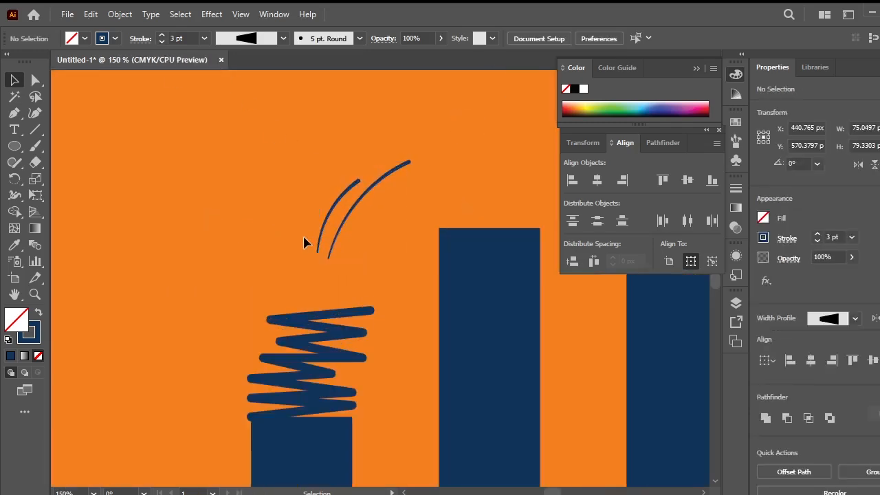
- Move the circle slightly up and closer to the fifth bar
{"action": "scroll", "coordinate": [334, 243], "scroll_direction": "down", "scroll_amount": 4}
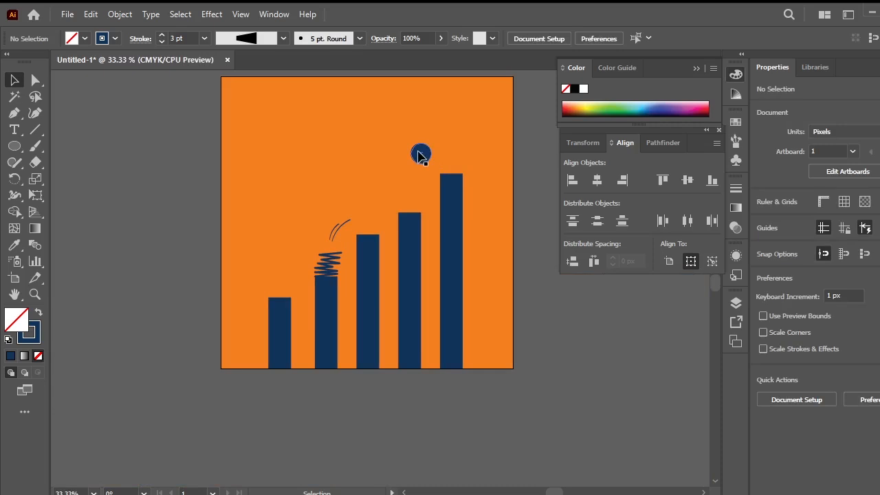
{"action": "left_click_drag", "start_coordinate": [418, 153], "coordinate": [432, 143]}
{"action": "left_click", "coordinate": [395, 194]}
- Add the text "WE GET" in the orange area above the bars and scale it up to about 134 pt
{"action": "left_click_drag", "start_coordinate": [370, 303], "coordinate": [367, 386]}
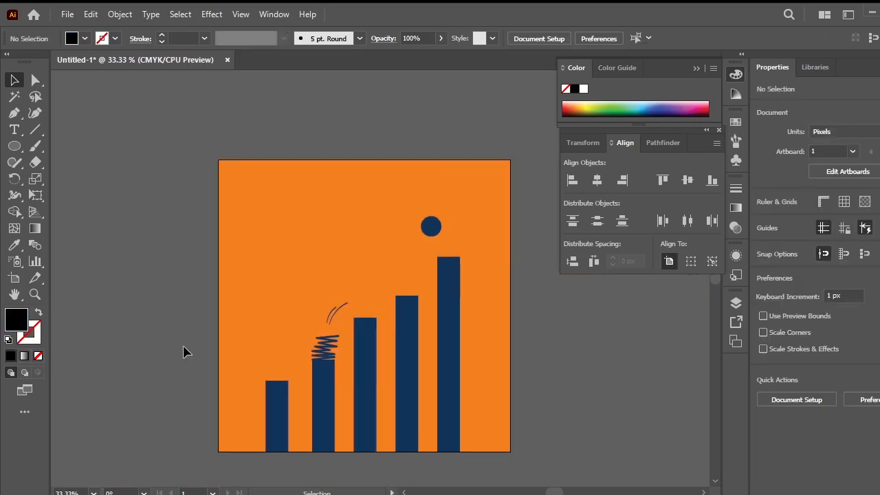
{"action": "left_click", "coordinate": [14, 129]}
{"action": "left_click", "coordinate": [249, 206]}
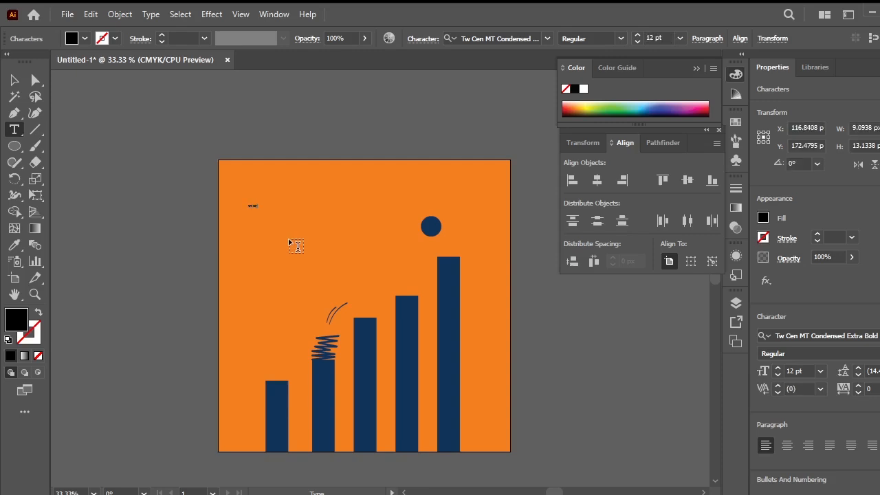
{"action": "left_click", "coordinate": [13, 80]}
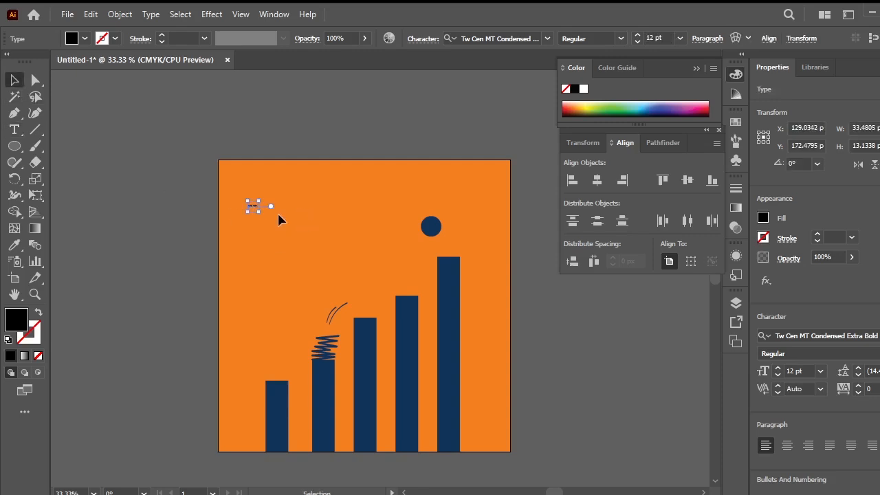
{"action": "left_click_drag", "start_coordinate": [267, 205], "coordinate": [316, 219]}
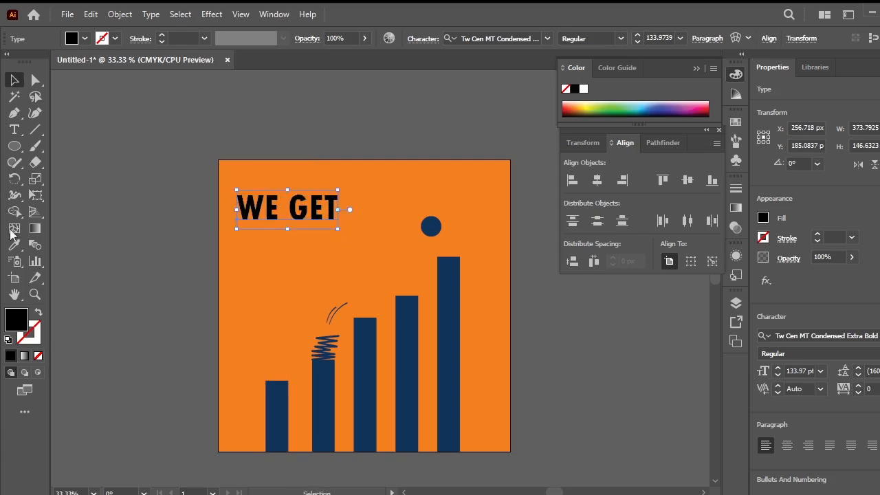
- Change the font of "WE GET" to Impact and shift the text slightly inward to about X 285 px, Y 187 px
{"action": "left_click", "coordinate": [14, 129]}
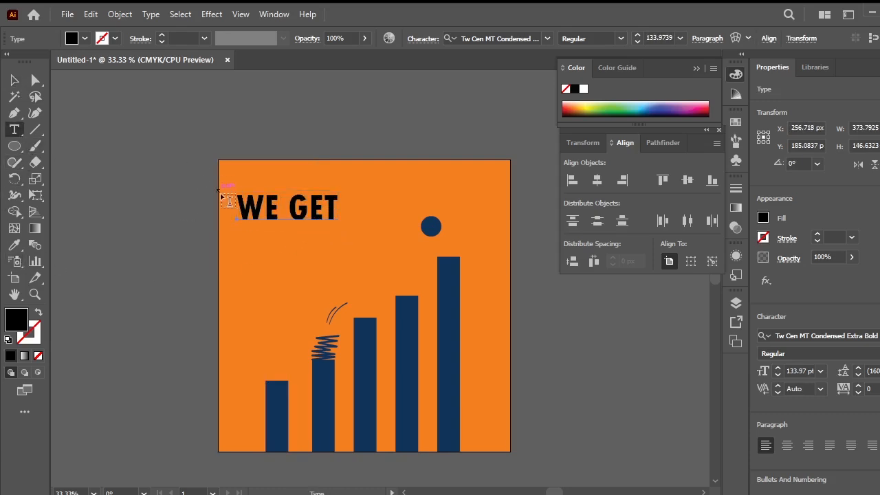
{"action": "left_click_drag", "start_coordinate": [239, 199], "coordinate": [378, 202]}
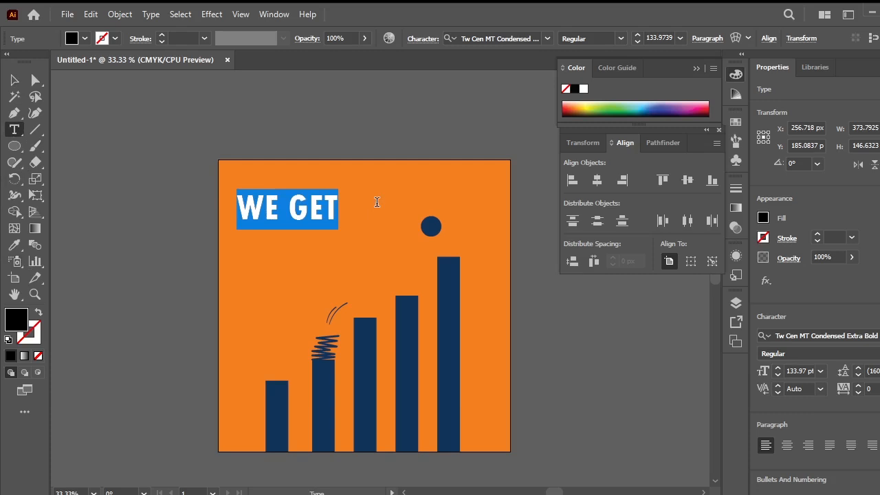
{"action": "left_click", "coordinate": [548, 39]}
{"action": "type", "text": "im"}
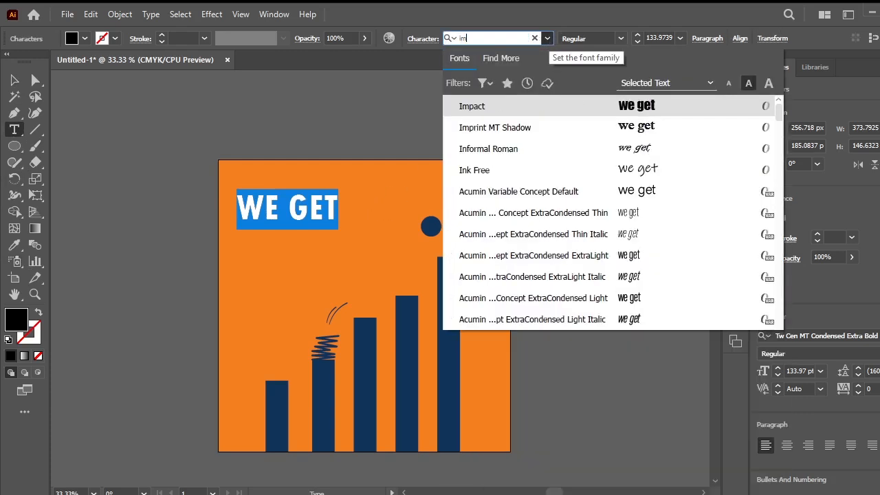
{"action": "left_click", "coordinate": [649, 103]}
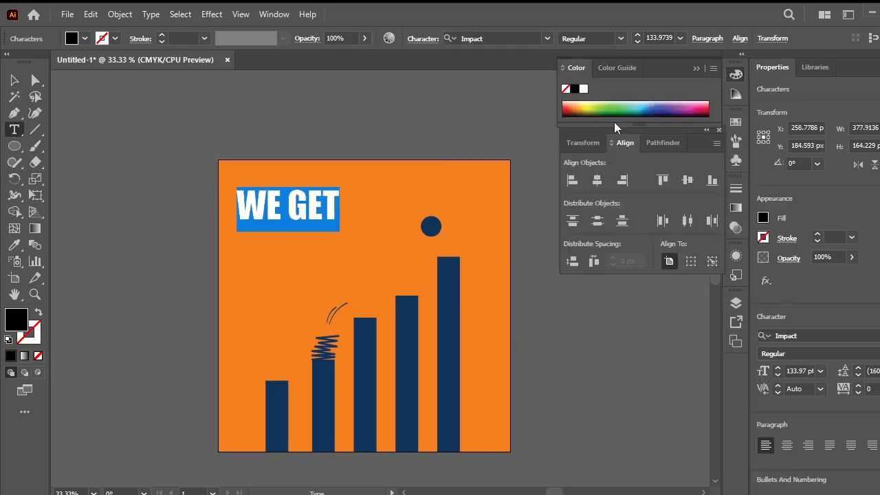
{"action": "left_click", "coordinate": [14, 79]}
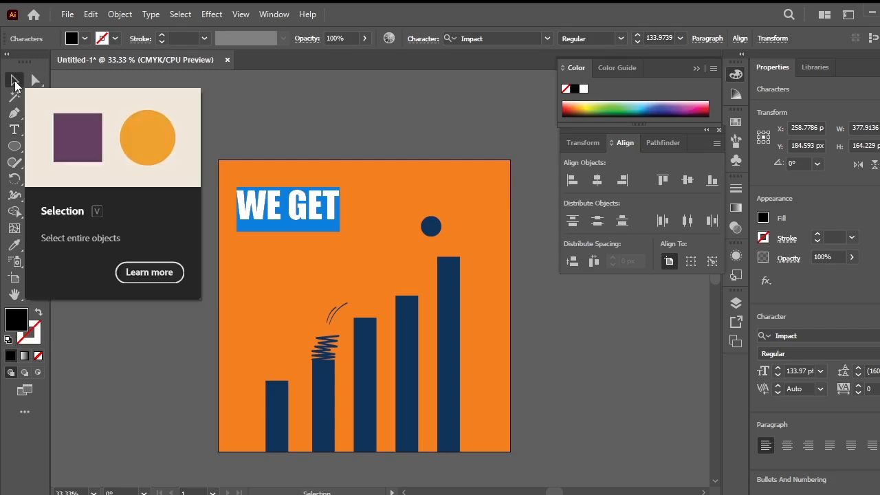
{"action": "left_click_drag", "start_coordinate": [298, 225], "coordinate": [305, 226]}
- Add the text "YOU NOTICED" beneath "WE GET" and copy the "WE GET" formatting onto it with the Eyedropper
{"action": "left_click", "coordinate": [15, 129]}
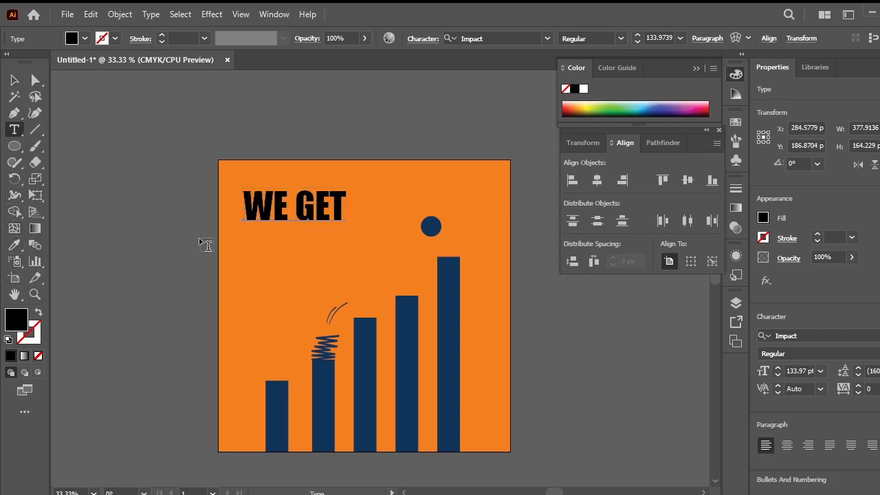
{"action": "left_click", "coordinate": [243, 241]}
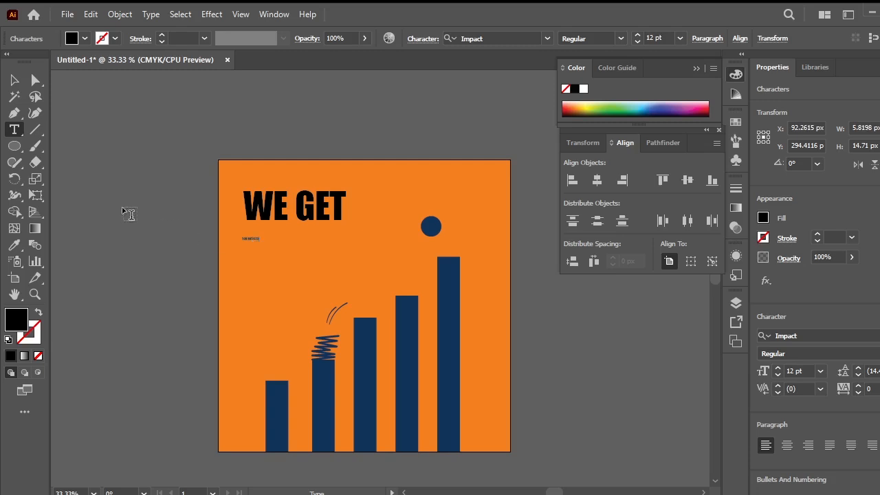
{"action": "left_click", "coordinate": [15, 80]}
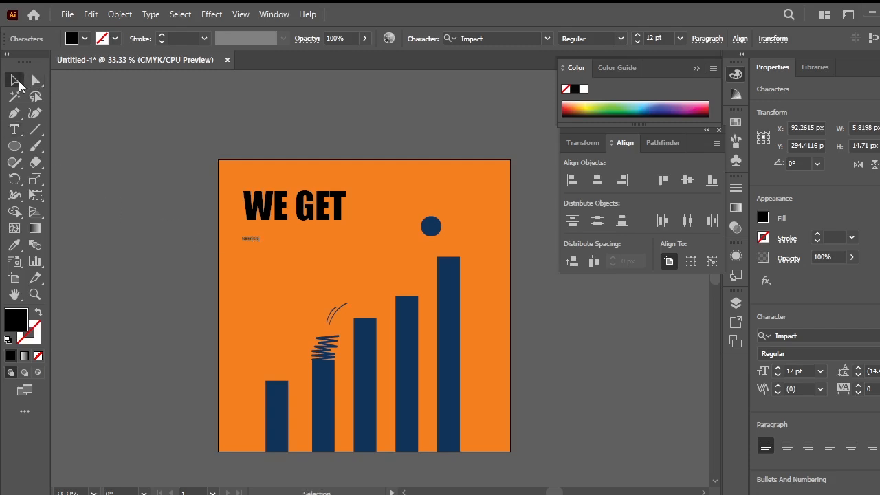
{"action": "left_click", "coordinate": [15, 245]}
{"action": "left_click", "coordinate": [263, 198]}
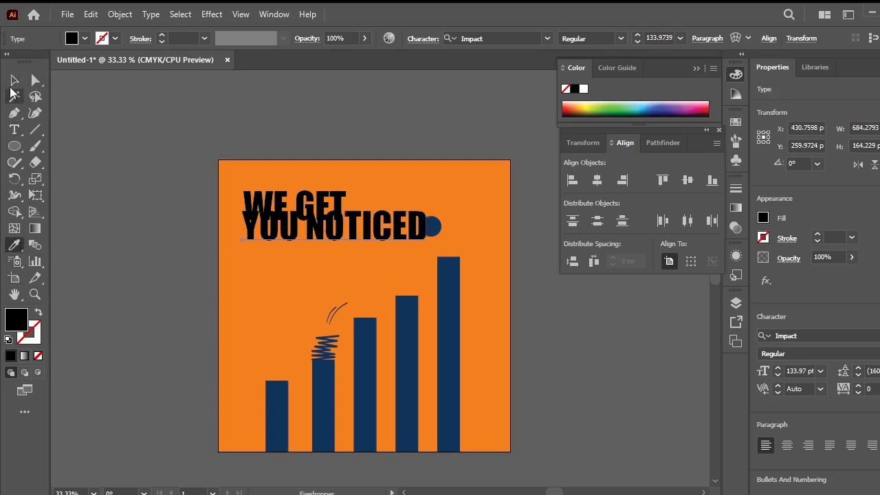
- Move "YOU NOTICED" down so it sits as a second line clear of "WE GET"
{"action": "left_click", "coordinate": [14, 80]}
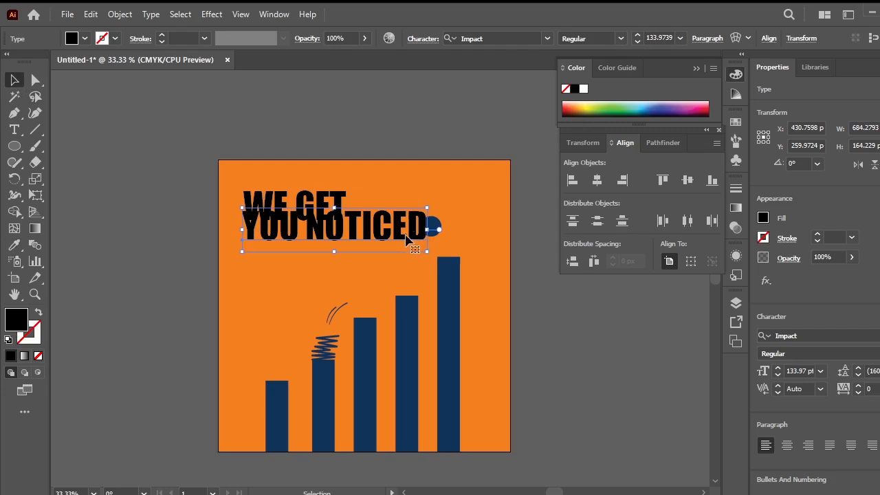
{"action": "left_click_drag", "start_coordinate": [405, 239], "coordinate": [384, 260]}
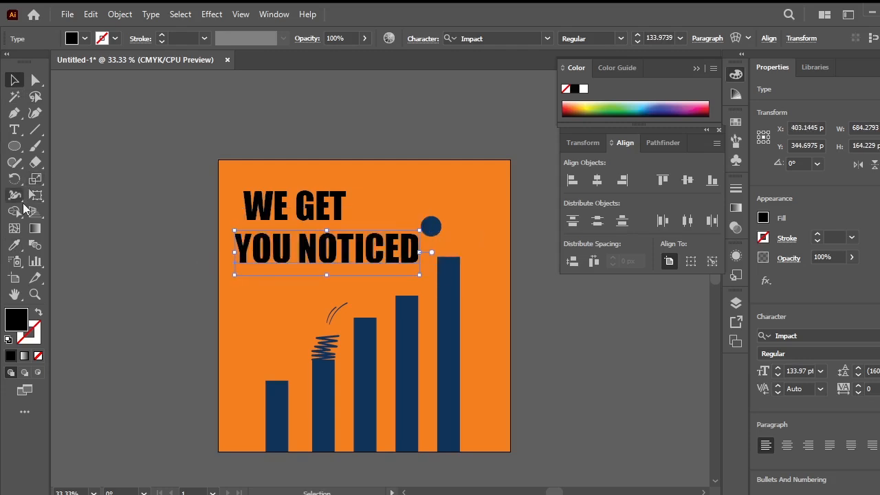
{"action": "left_click", "coordinate": [14, 129]}
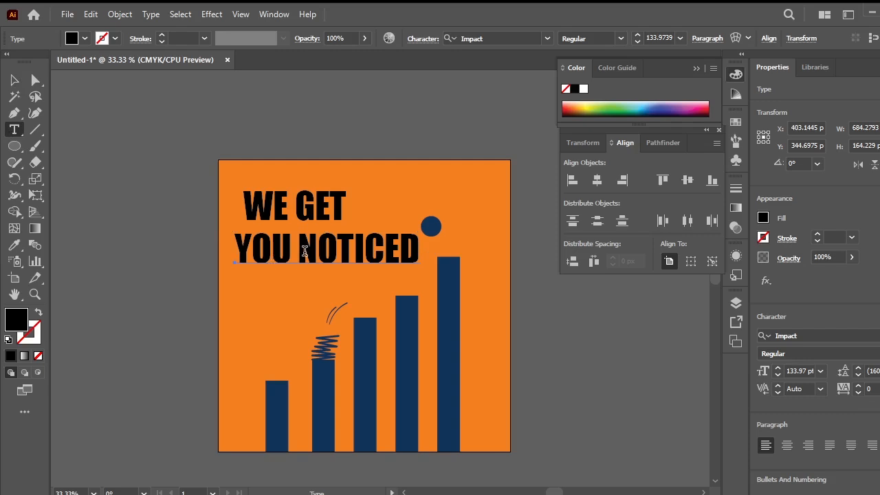
{"action": "left_click", "coordinate": [15, 80]}
{"action": "left_click", "coordinate": [241, 132]}
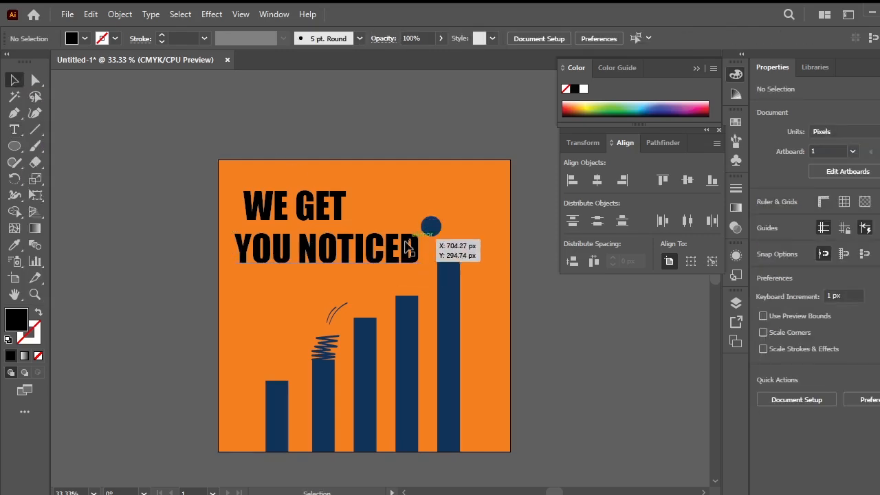
- Scale "YOU NOTICED" down to about 98.6 pt and "WE GET" to about 124.8 pt, and bring the two lines closer together
{"action": "left_click_drag", "start_coordinate": [383, 261], "coordinate": [411, 281]}
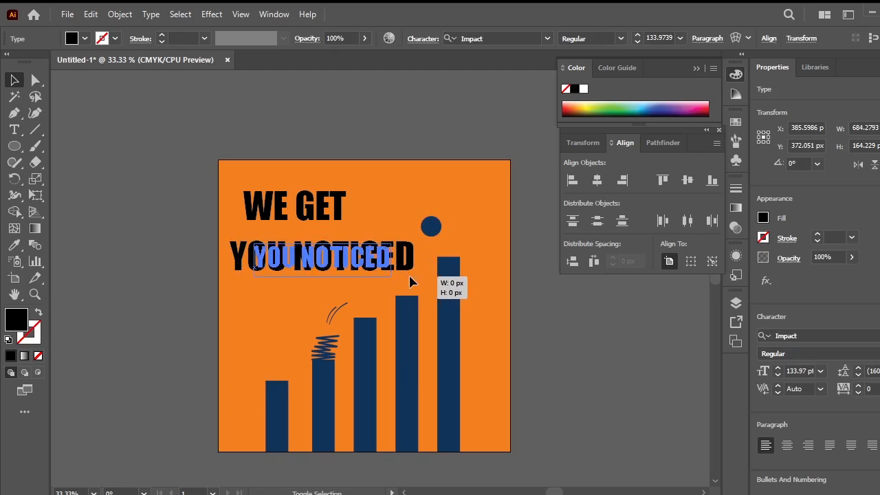
{"action": "left_click_drag", "start_coordinate": [335, 259], "coordinate": [315, 251]}
{"action": "left_click_drag", "start_coordinate": [315, 203], "coordinate": [344, 241]}
{"action": "scroll", "coordinate": [344, 258], "scroll_direction": "up", "scroll_amount": 2}
{"action": "left_click", "coordinate": [343, 259]}
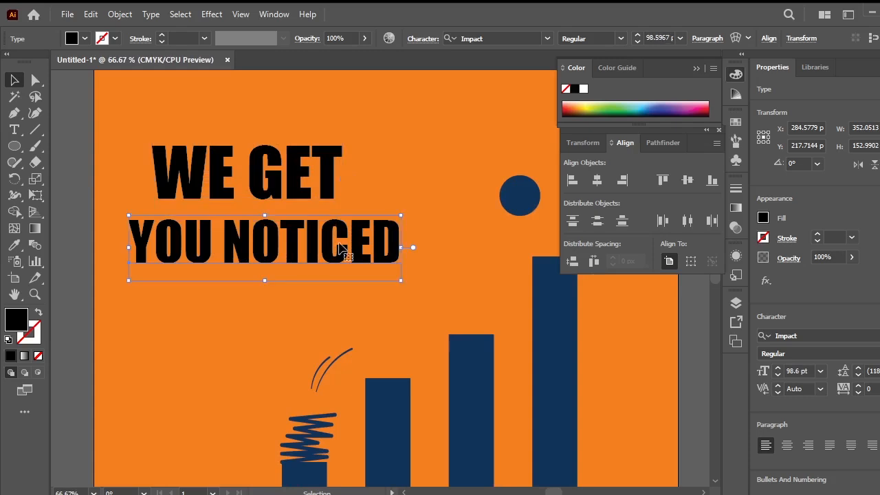
- Set the font size of "YOU NOTICED" to 90 pt
{"action": "left_click", "coordinate": [680, 39]}
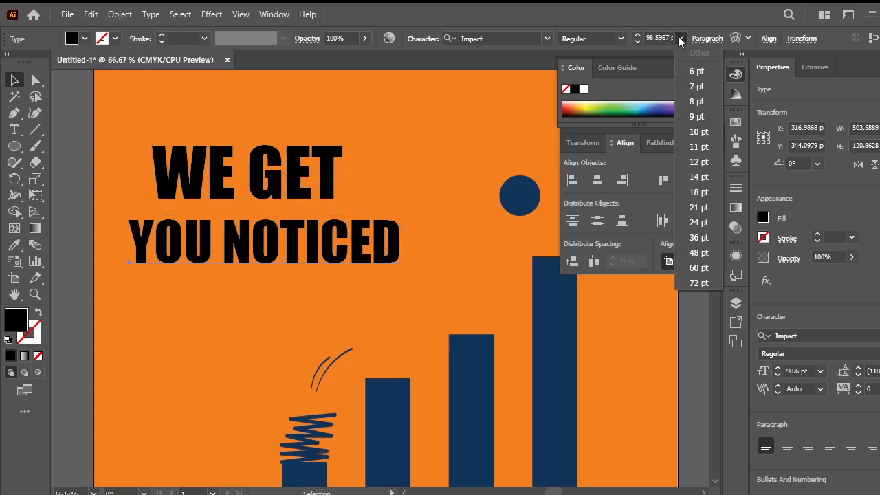
{"action": "left_click", "coordinate": [650, 40]}
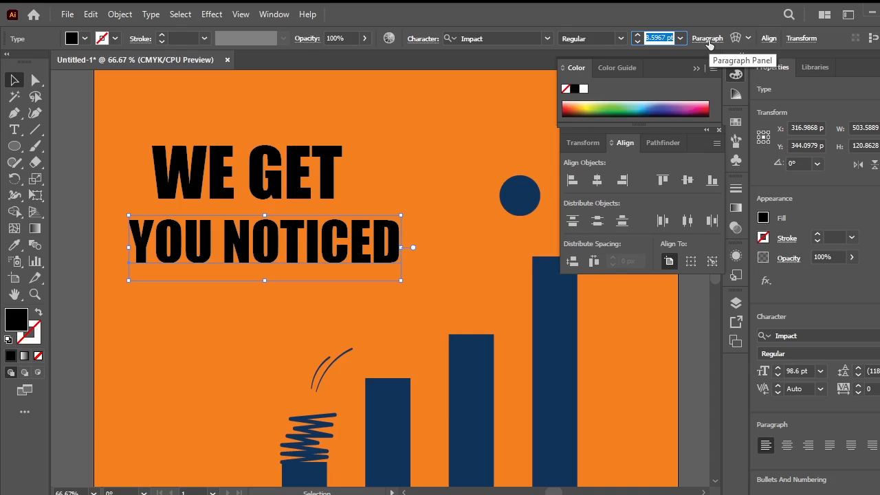
{"action": "key", "text": "Return"}
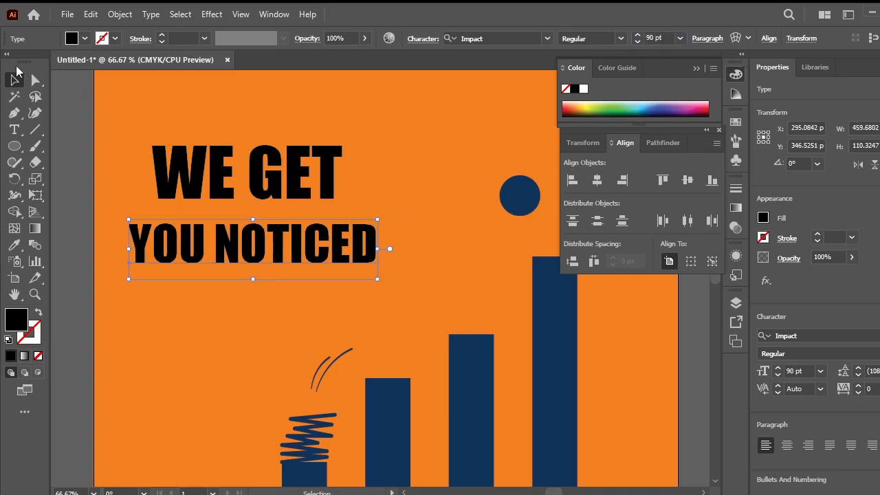
- Set the font size of "WE GET" to 90 pt to match the second headline line
{"action": "left_click", "coordinate": [14, 129]}
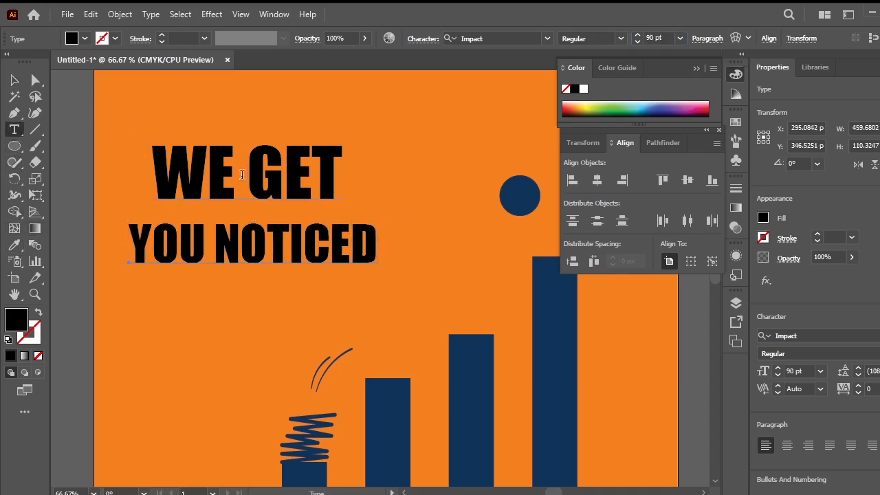
{"action": "left_click_drag", "start_coordinate": [166, 179], "coordinate": [367, 179]}
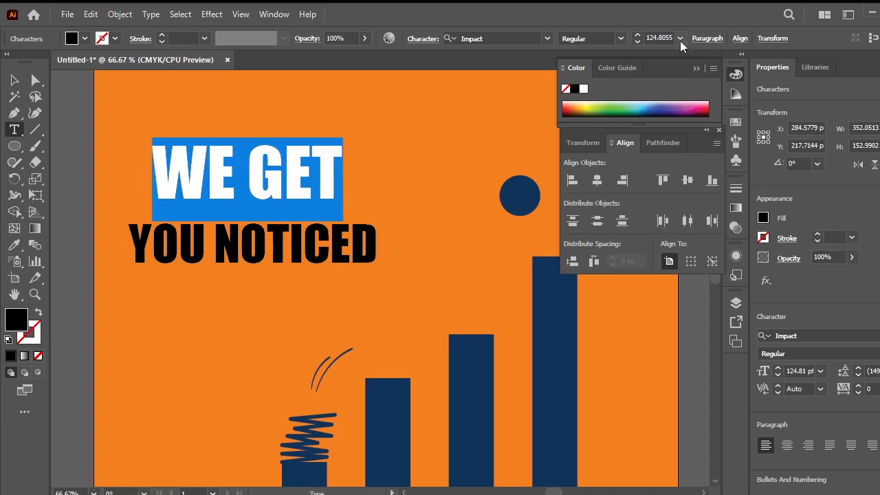
{"action": "left_click_drag", "start_coordinate": [647, 38], "coordinate": [713, 41]}
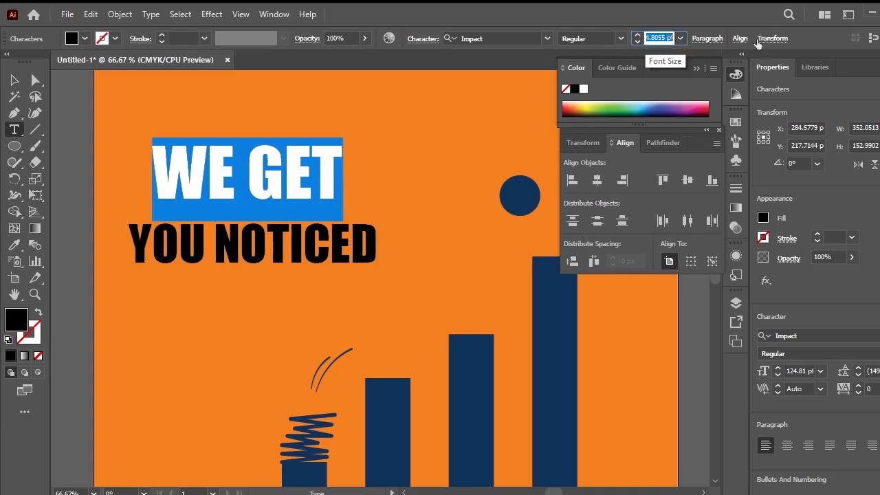
{"action": "type", "text": "90"}
{"action": "key", "text": "Return"}
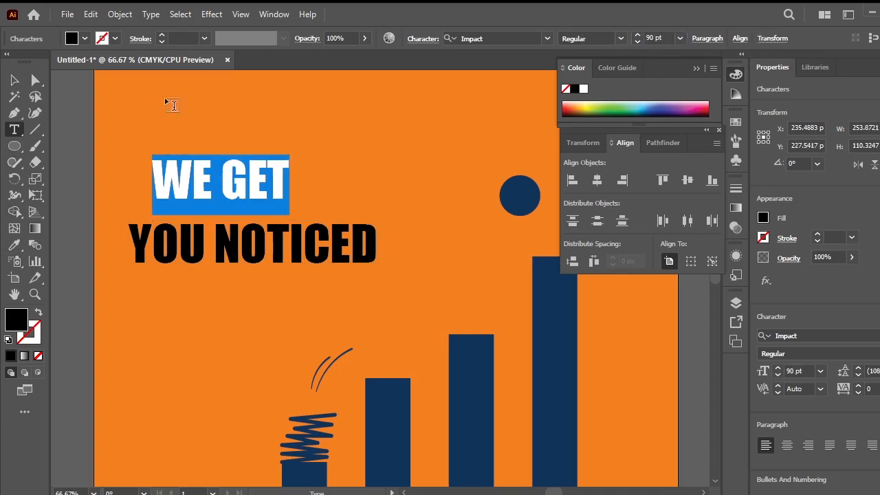
{"action": "left_click", "coordinate": [15, 84]}
{"action": "scroll", "coordinate": [348, 261], "scroll_direction": "down", "scroll_amount": 2, "text": "alt"}
{"action": "left_click", "coordinate": [571, 328]}
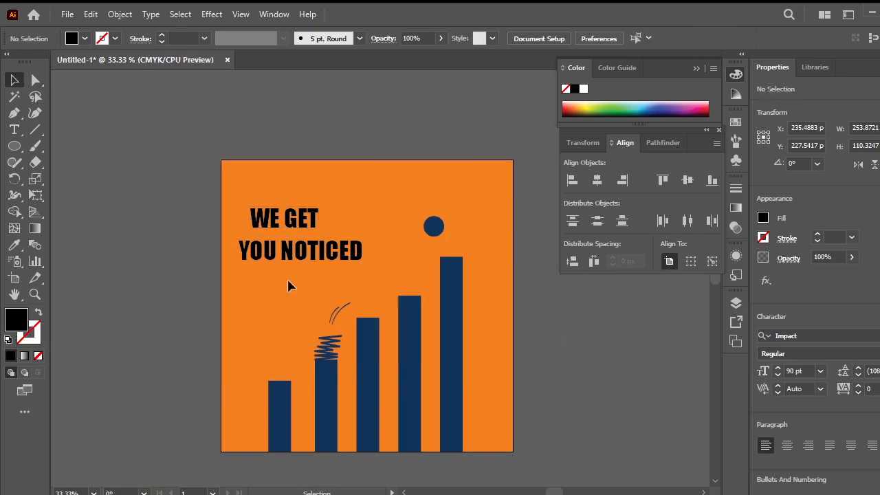
- Align the left edges of "WE GET" and "YOU NOTICED" and tighten the spacing between the two lines
{"action": "left_click_drag", "start_coordinate": [277, 222], "coordinate": [266, 209]}
{"action": "left_click_drag", "start_coordinate": [288, 252], "coordinate": [316, 254]}
{"action": "left_click", "coordinate": [540, 319]}
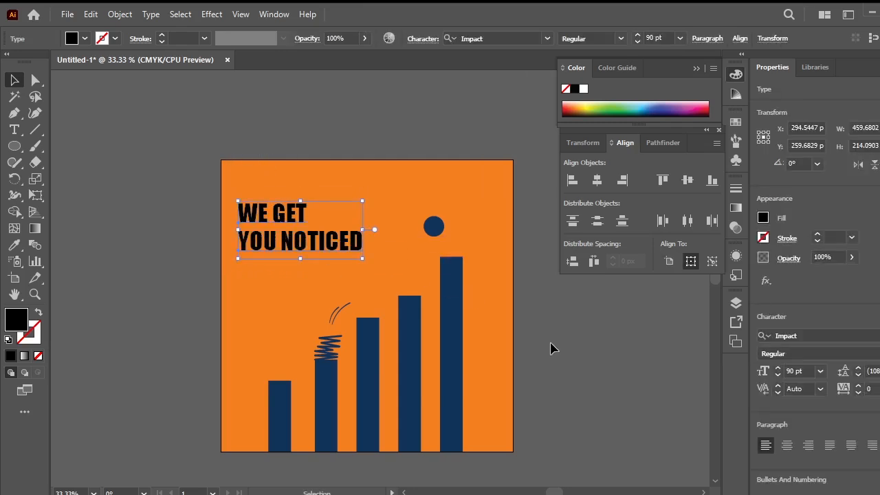
- Change the fill of both headline lines to white
{"action": "left_click", "coordinate": [586, 94]}
{"action": "left_click", "coordinate": [571, 346]}
{"action": "scroll", "coordinate": [468, 346], "scroll_direction": "down", "scroll_amount": 1}
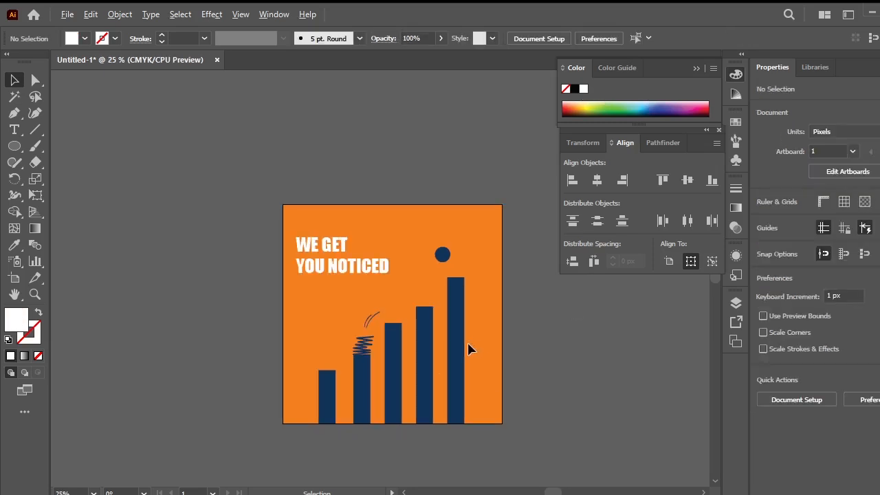
- Change the stroke of the two curved motion lines above the spring to white
{"action": "scroll", "coordinate": [463, 376], "scroll_direction": "up", "scroll_amount": 1}
{"action": "left_click", "coordinate": [344, 300]}
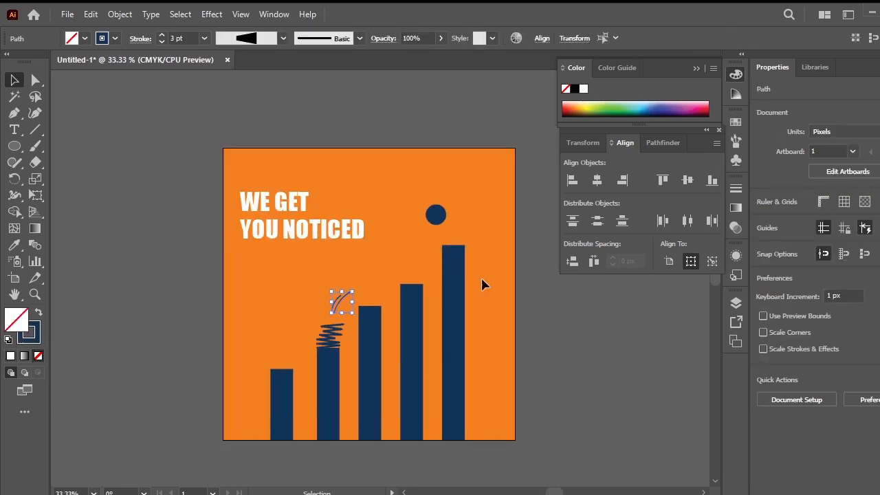
{"action": "left_click", "coordinate": [36, 329]}
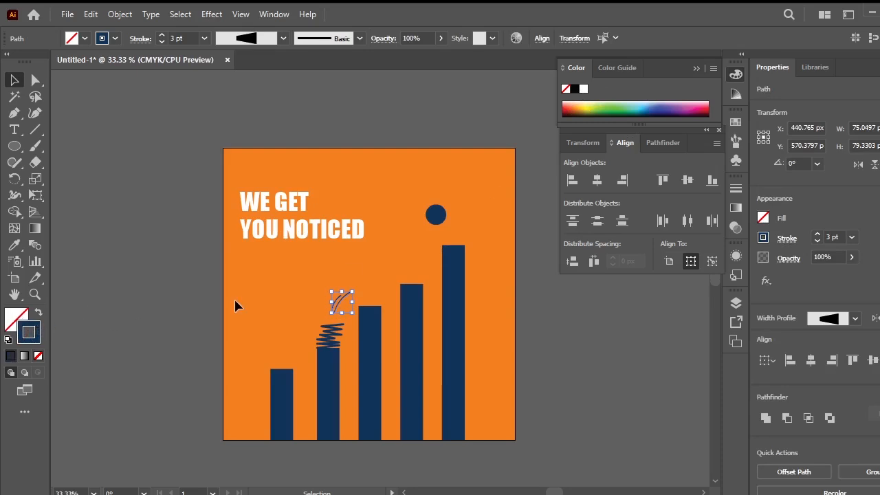
{"action": "left_click", "coordinate": [581, 92]}
{"action": "left_click", "coordinate": [568, 333]}
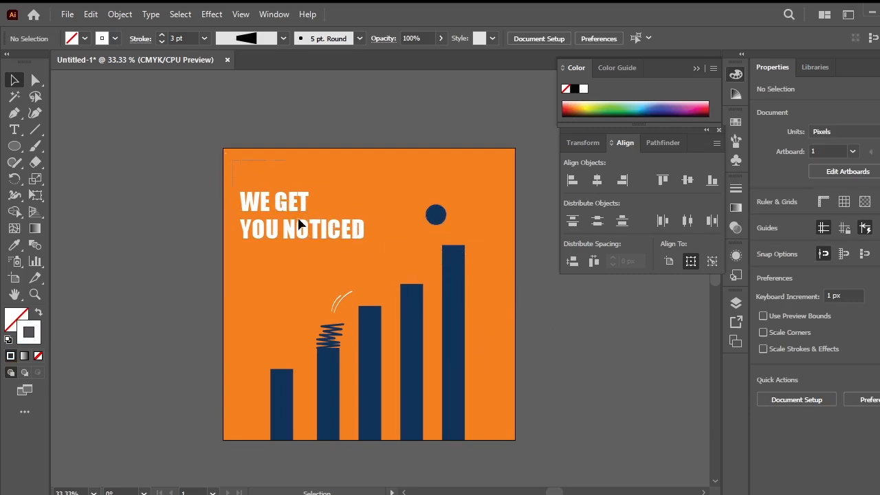
- Move the headline slightly down and apply a Multiply Drop Shadow with 75% opacity, 7 px X and Y offsets and 5 px blur
{"action": "left_click_drag", "start_coordinate": [297, 220], "coordinate": [308, 236]}
{"action": "left_click", "coordinate": [538, 310]}
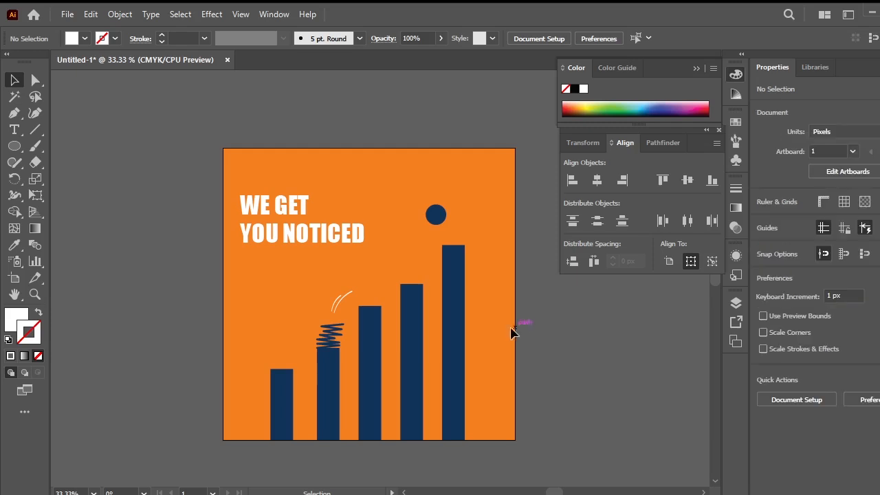
{"action": "scroll", "coordinate": [471, 310], "scroll_direction": "down", "scroll_amount": 1}
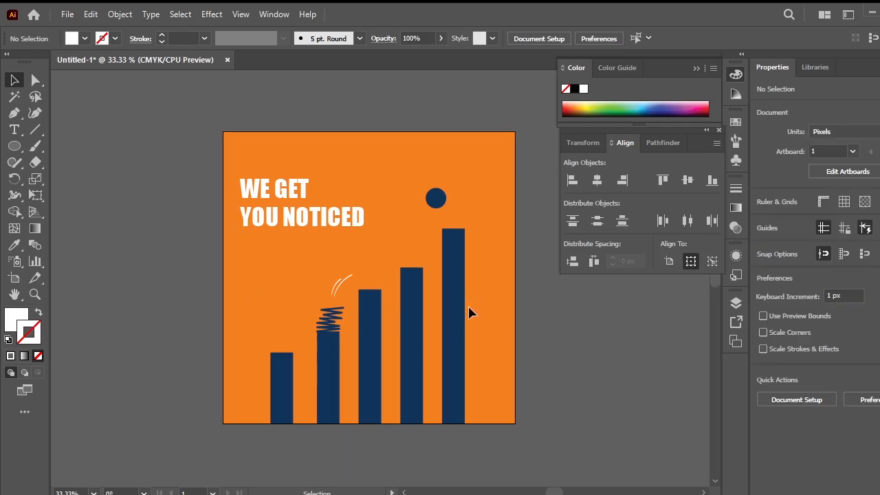
{"action": "left_click", "coordinate": [281, 195]}
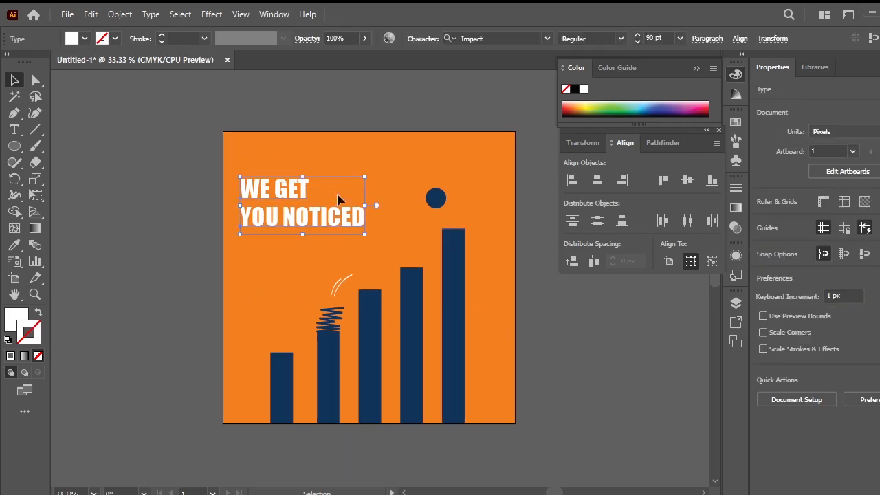
{"action": "left_click", "coordinate": [214, 16]}
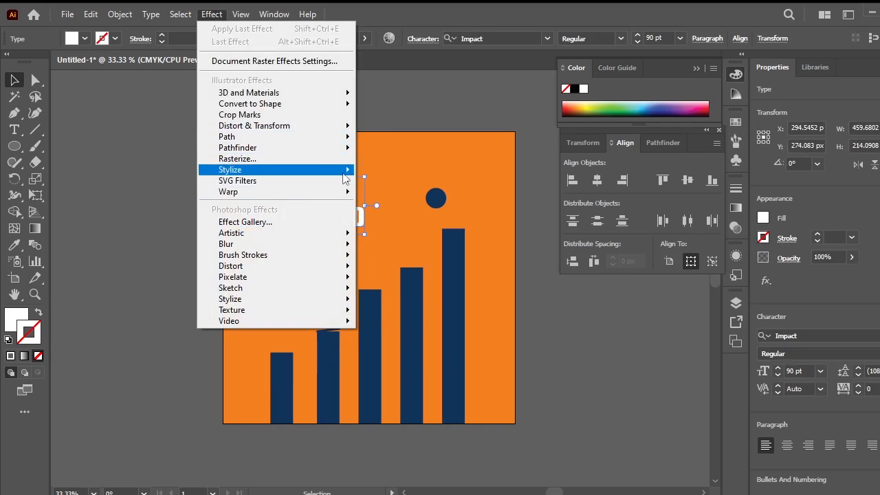
{"action": "mouse_move", "coordinate": [345, 177]}
{"action": "left_click", "coordinate": [427, 173]}
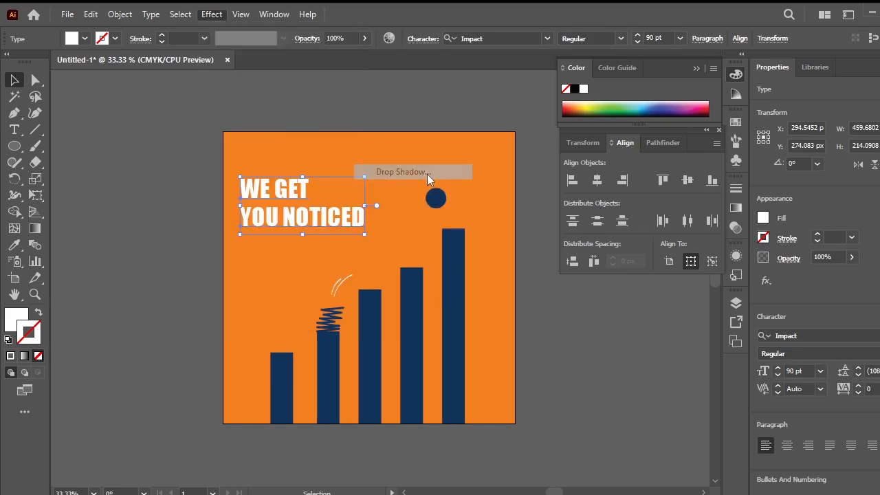
{"action": "left_click_drag", "start_coordinate": [566, 247], "coordinate": [538, 191]}
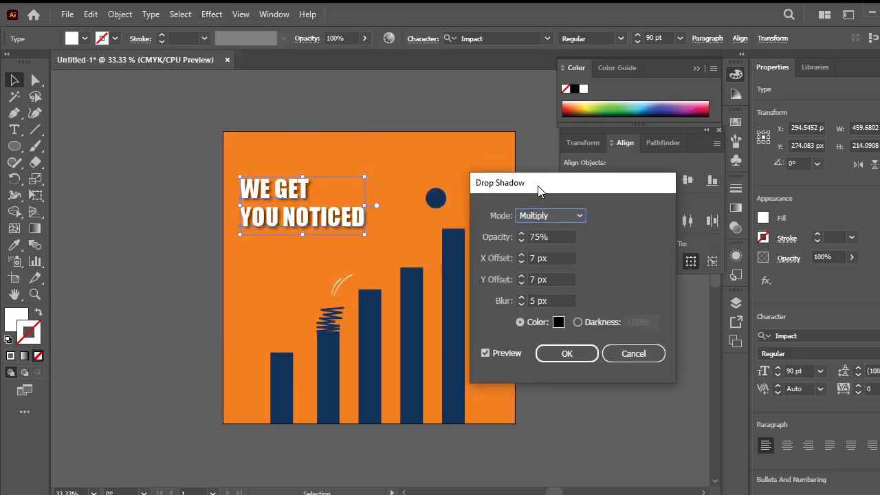
{"action": "left_click", "coordinate": [580, 352]}
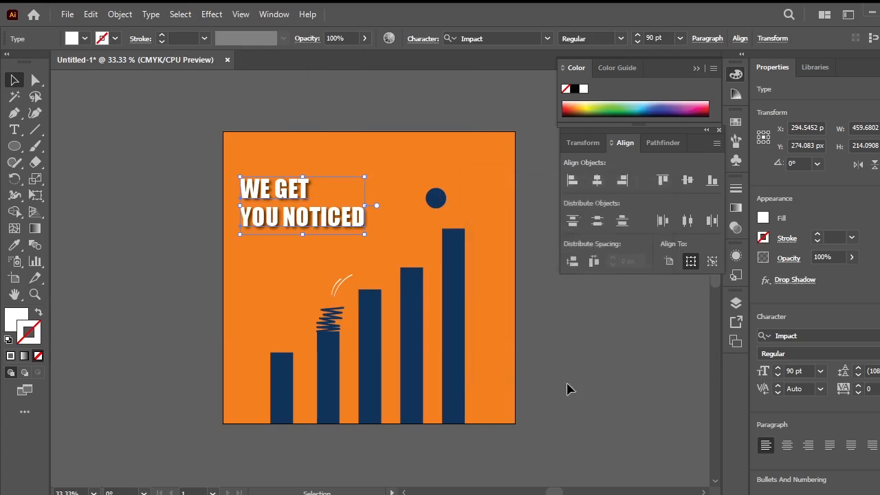
{"action": "left_click", "coordinate": [596, 403]}
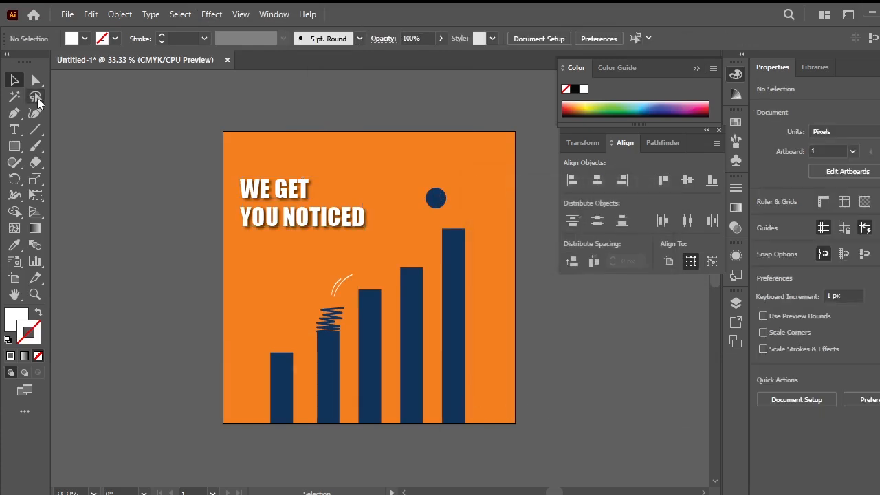
- Draw a white rectangle about 1080 px wide and 131 px high across the bottom of the artboard, covering the bar bases
{"action": "left_click", "coordinate": [14, 146]}
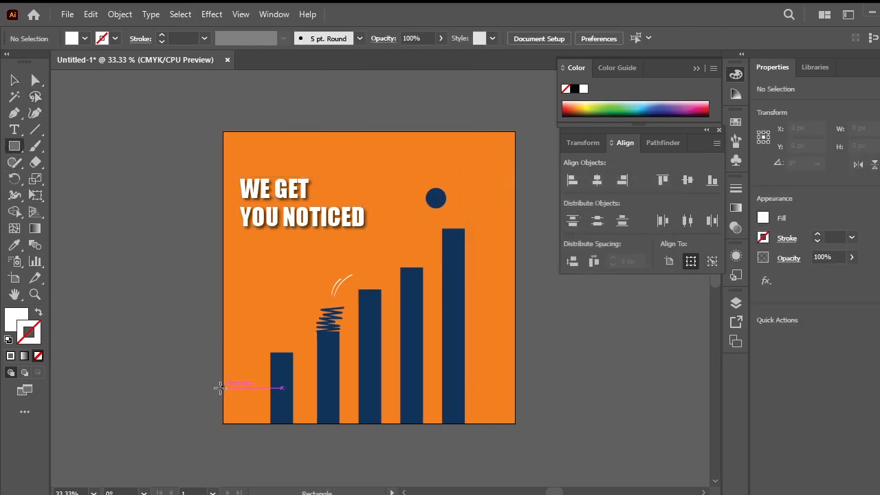
{"action": "left_click_drag", "start_coordinate": [223, 388], "coordinate": [515, 424]}
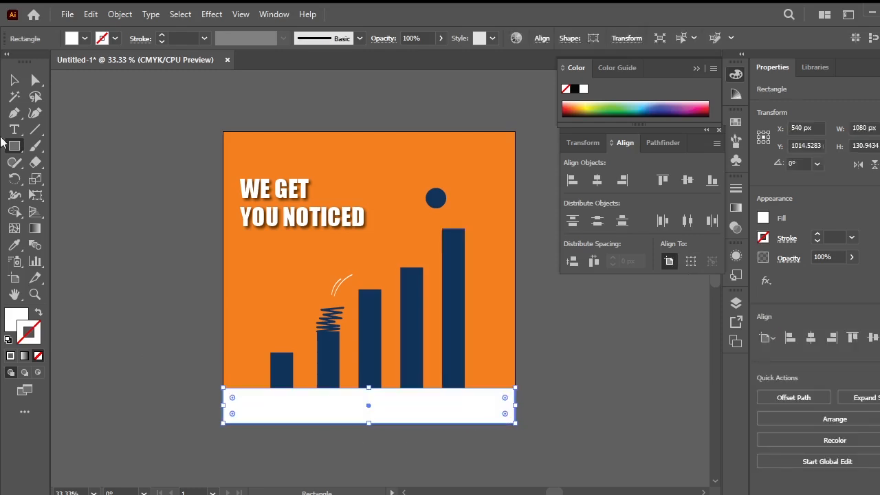
{"action": "left_click", "coordinate": [14, 81]}
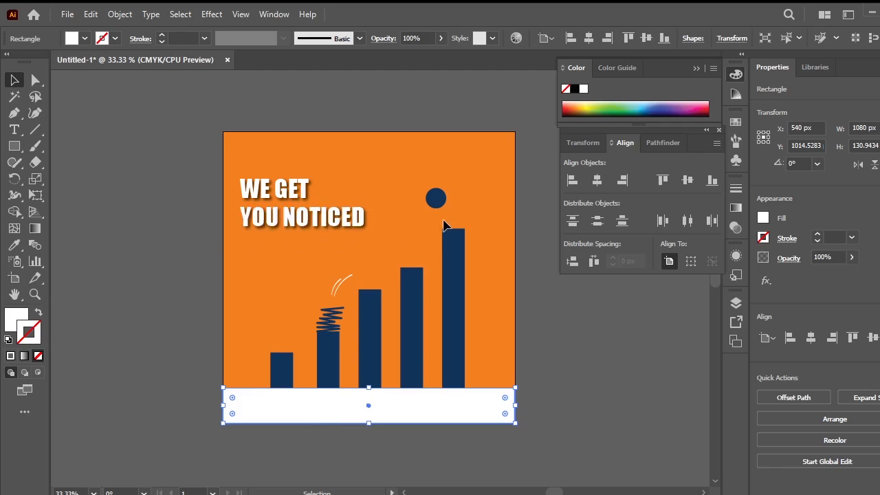
{"action": "left_click", "coordinate": [501, 303]}
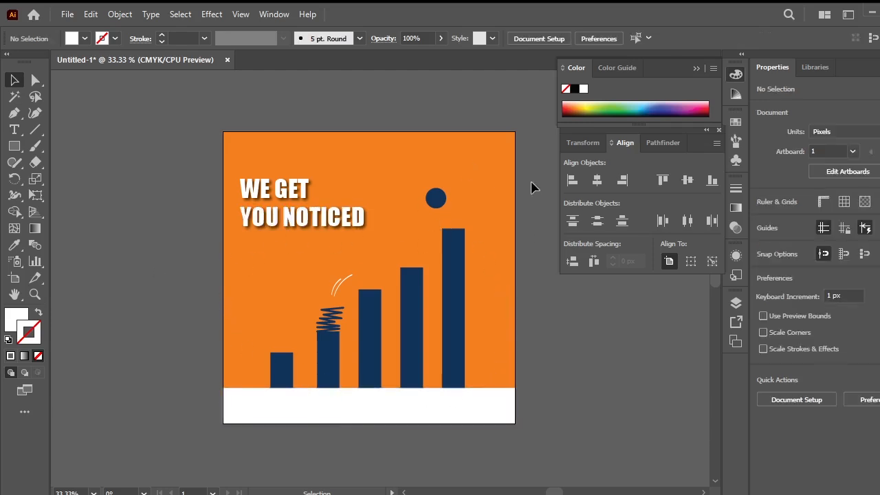
- Move the bars, spring, motion lines, circle and white band up together by about 36 px, leaving the headline out of the selection
{"action": "left_click_drag", "start_coordinate": [531, 183], "coordinate": [267, 416]}
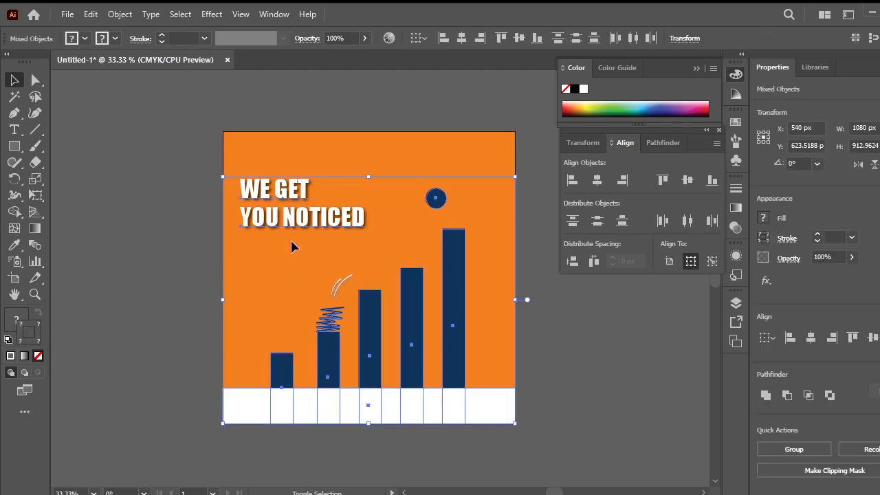
{"action": "left_click", "coordinate": [295, 218], "text": "shift"}
{"action": "left_click", "coordinate": [275, 190], "text": "shift"}
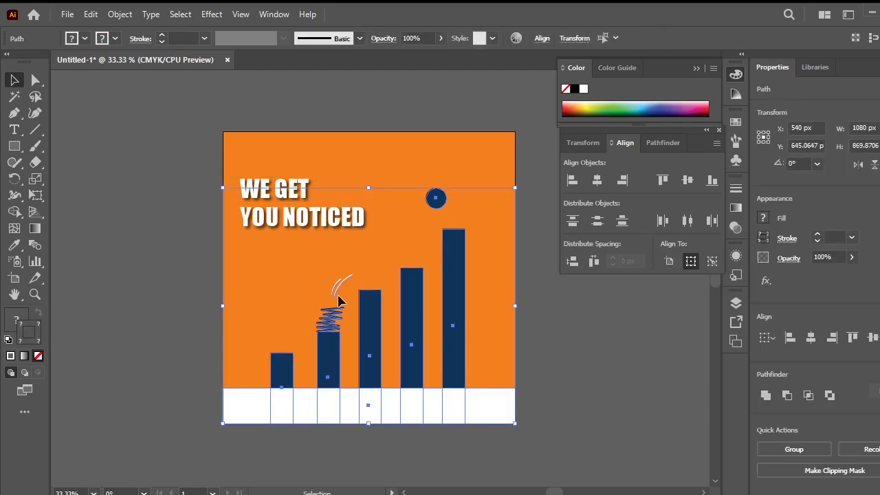
{"action": "key", "text": "Up"}
{"action": "key", "text": "Up"}
{"action": "key", "text": "Up"}
{"action": "key", "text": "Up"}
{"action": "key", "text": "Up"}
{"action": "key", "text": "Up"}
{"action": "key", "text": "Up"}
{"action": "key", "text": "Up"}
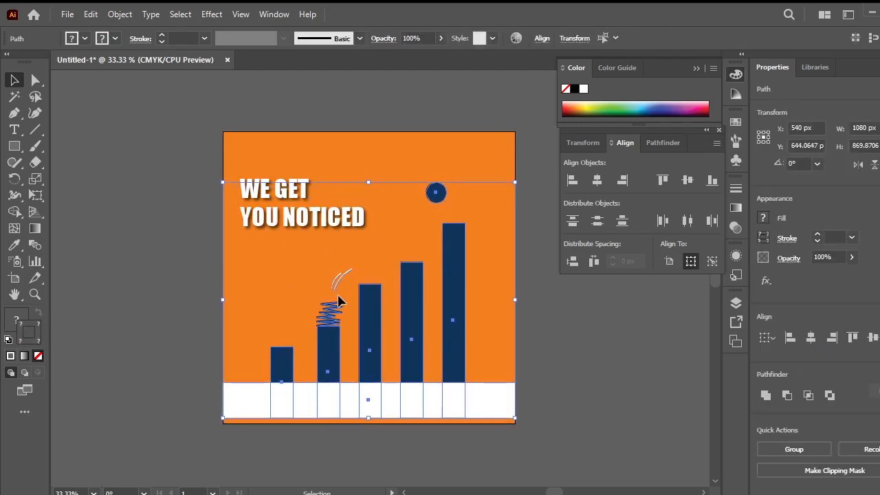
{"action": "key", "text": "Up"}
{"action": "key", "text": "Up"}
{"action": "key", "text": "Up"}
{"action": "key", "text": "Up"}
{"action": "key", "text": "Up"}
{"action": "key", "text": "Up"}
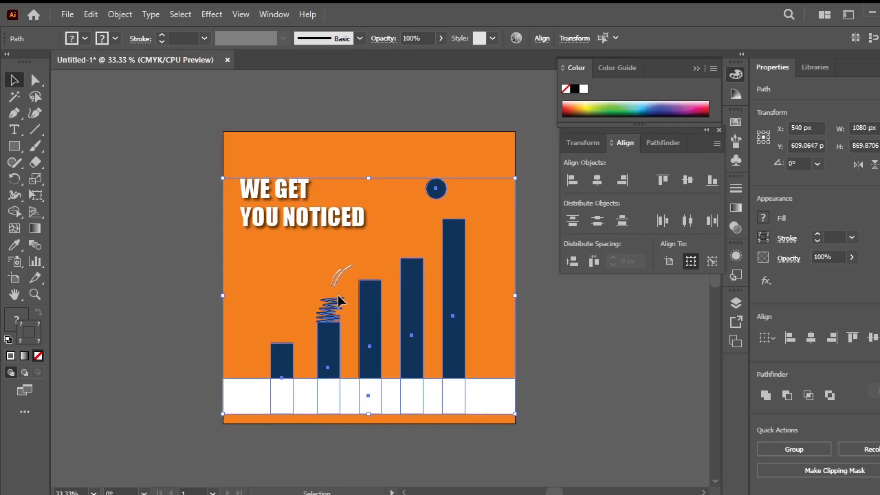
- Move only the white band down to the artboard's lower edge so it covers the bar bases
{"action": "left_click", "coordinate": [579, 409]}
{"action": "left_click", "coordinate": [490, 411]}
{"action": "key", "text": "Down"}
{"action": "key", "text": "Down"}
{"action": "key", "text": "Down"}
{"action": "key", "text": "Down"}
{"action": "key", "text": "Down"}
{"action": "key", "text": "Down"}
{"action": "key", "text": "Down"}
{"action": "key", "text": "Down"}
{"action": "key", "text": "Down"}
{"action": "key", "text": "Down"}
{"action": "key", "text": "Down"}
{"action": "key", "text": "Down"}
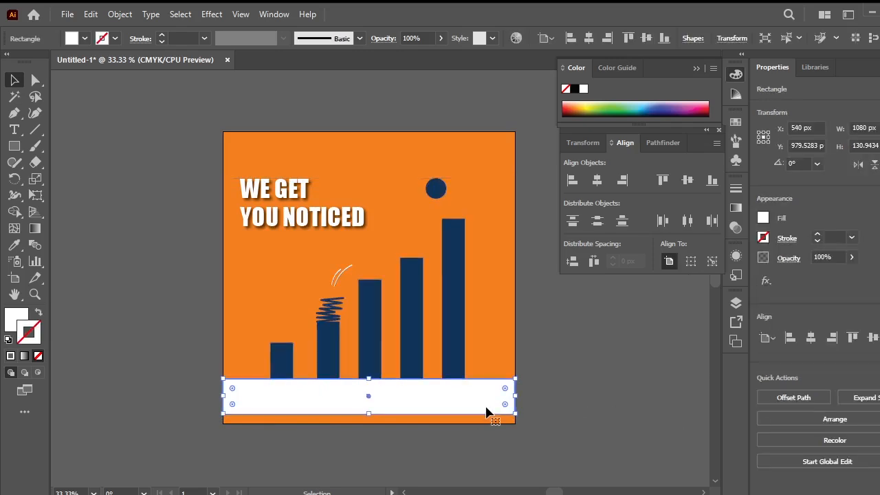
{"action": "key", "text": "Down"}
{"action": "key", "text": "Down"}
{"action": "key", "text": "Down"}
{"action": "key", "text": "Down"}
{"action": "key", "text": "Down"}
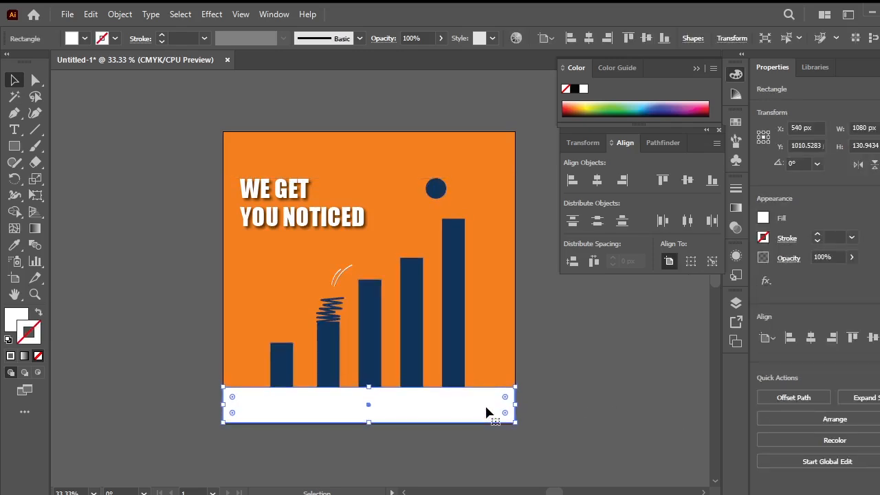
- Add the text "WATCH YOUR GROWTH SOAR TO NEW HEIGHTS." and scale it to about 1012 px wide over the white band
{"action": "left_click", "coordinate": [13, 130]}
{"action": "left_click", "coordinate": [254, 410]}
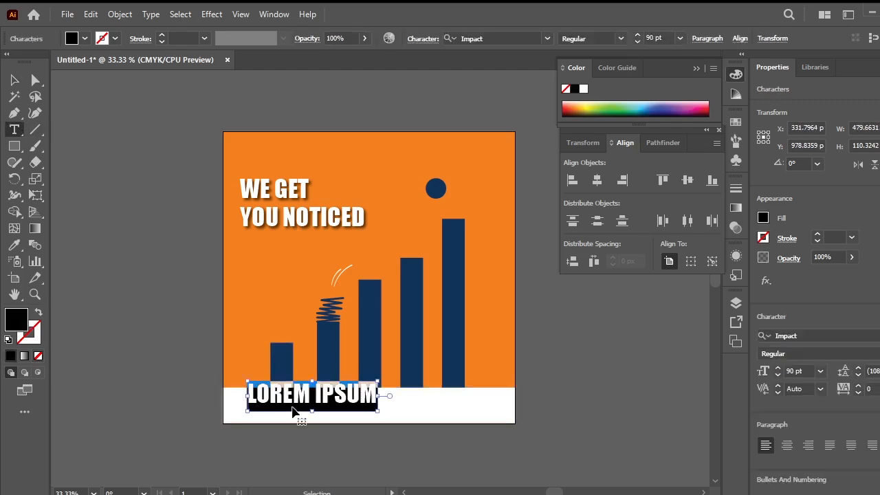
{"action": "type", "text": "WATCH YOUR GROWTH SOAR TO NEW HEIGHTS."}
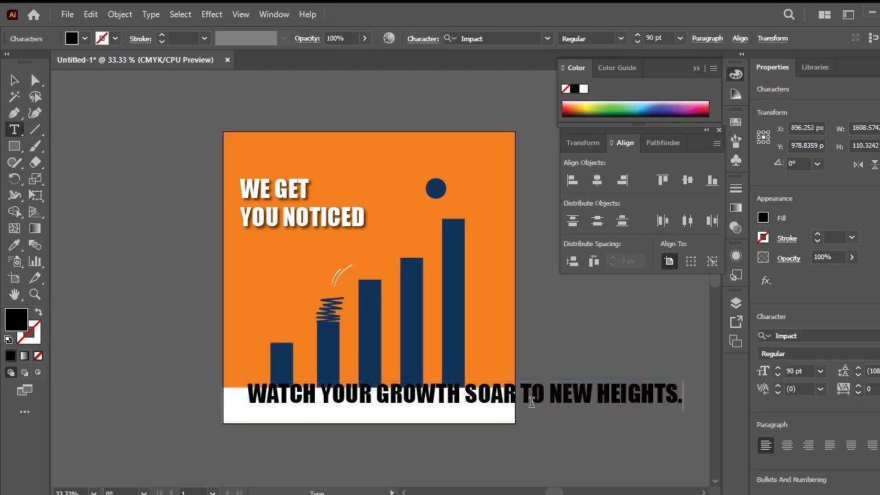
{"action": "left_click", "coordinate": [14, 80]}
{"action": "left_click_drag", "start_coordinate": [681, 410], "coordinate": [603, 405]}
{"action": "left_click_drag", "start_coordinate": [536, 398], "coordinate": [459, 411]}
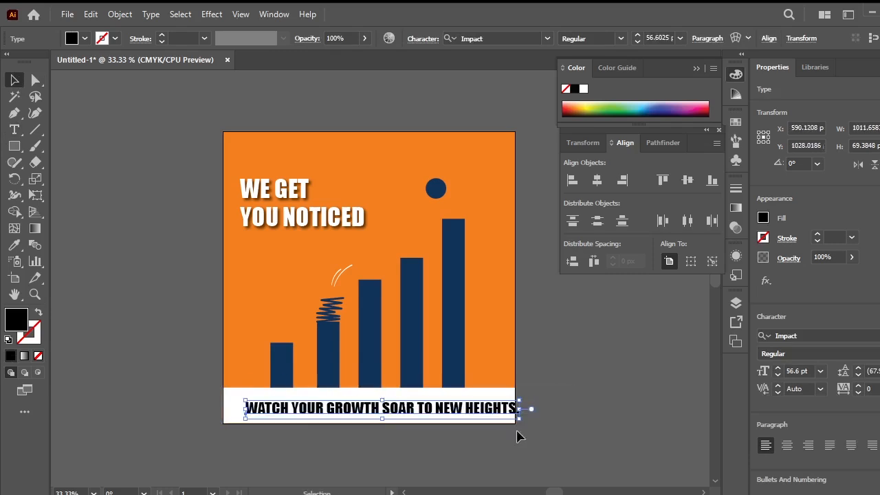
- Center the tagline horizontally on the artboard and align it vertically to the center of the white band
{"action": "left_click", "coordinate": [597, 181]}
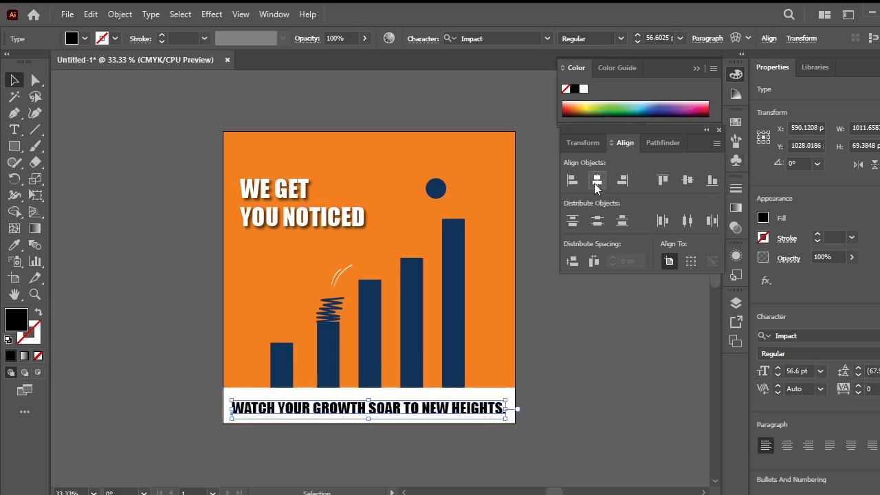
{"action": "left_click", "coordinate": [467, 398], "text": "shift"}
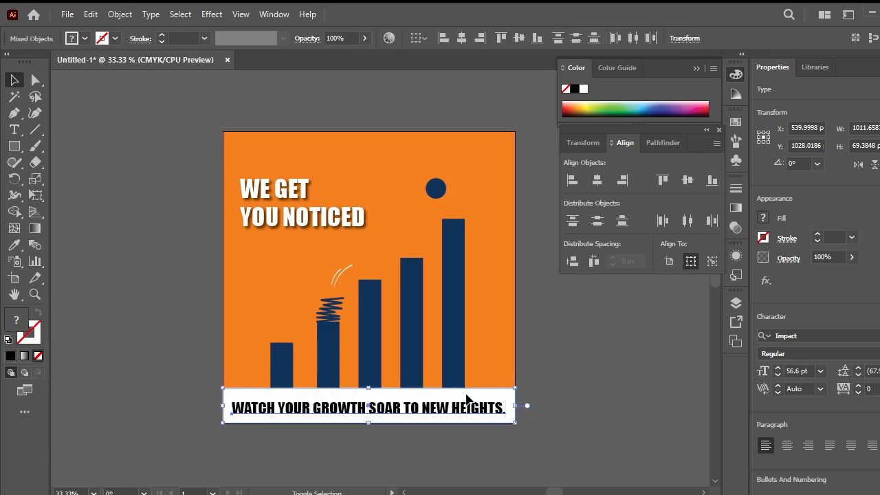
{"action": "left_click", "coordinate": [467, 397]}
{"action": "left_click", "coordinate": [689, 180]}
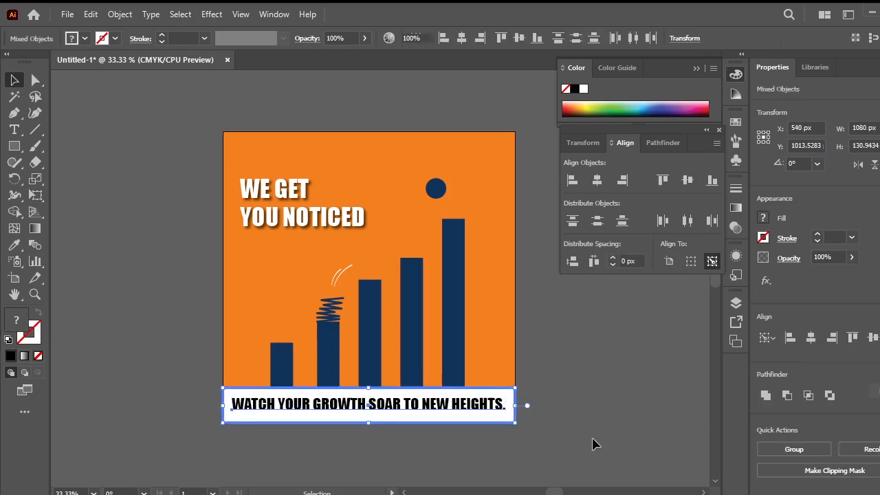
{"action": "left_click", "coordinate": [532, 435]}
- Recolor the tagline with the navy fill sampled from the shortest bar
{"action": "scroll", "coordinate": [309, 435], "scroll_direction": "up", "scroll_amount": 1}
{"action": "left_click", "coordinate": [397, 406]}
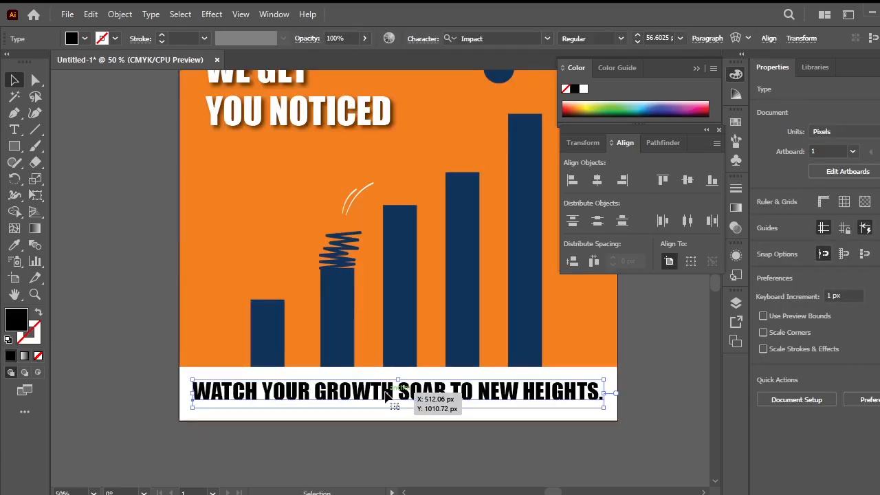
{"action": "left_click", "coordinate": [15, 245]}
{"action": "left_click", "coordinate": [275, 310]}
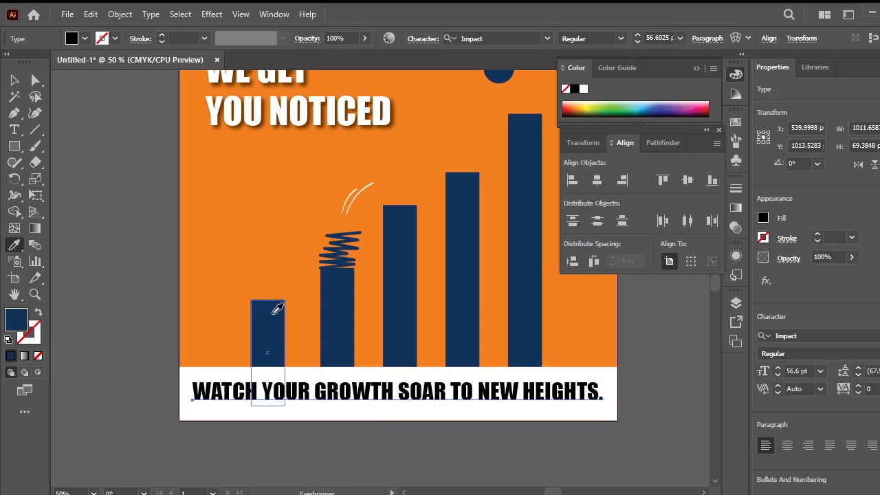
{"action": "left_click", "coordinate": [16, 80]}
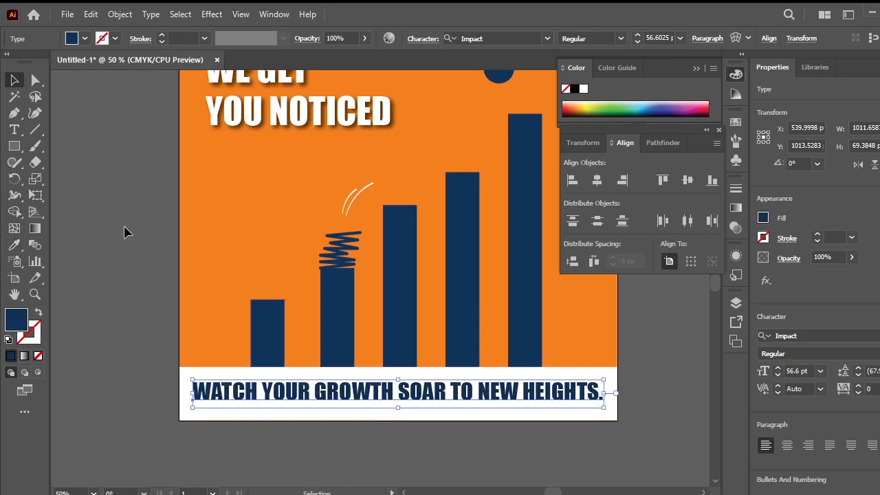
{"action": "left_click", "coordinate": [412, 466]}
- Close the floating Color and Align panels to leave the whole poster in view
{"action": "scroll", "coordinate": [482, 460], "scroll_direction": "down", "scroll_amount": 1}
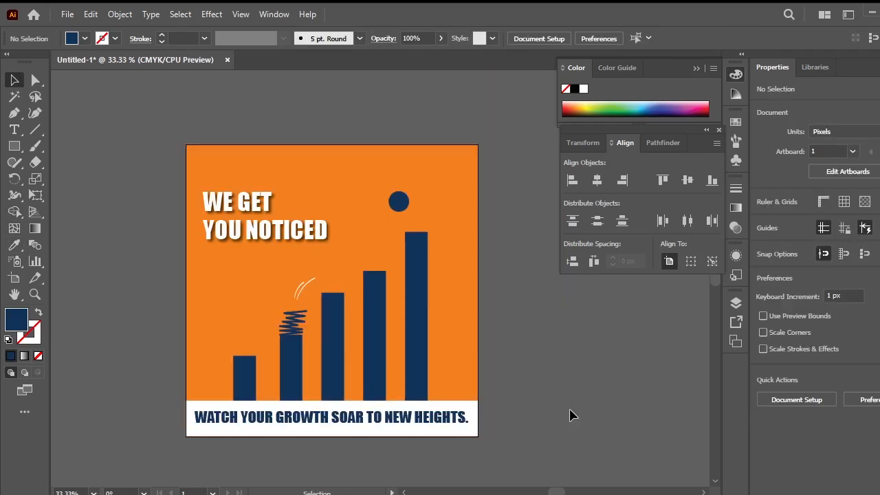
{"action": "scroll", "coordinate": [570, 415], "scroll_direction": "up", "scroll_amount": 1}
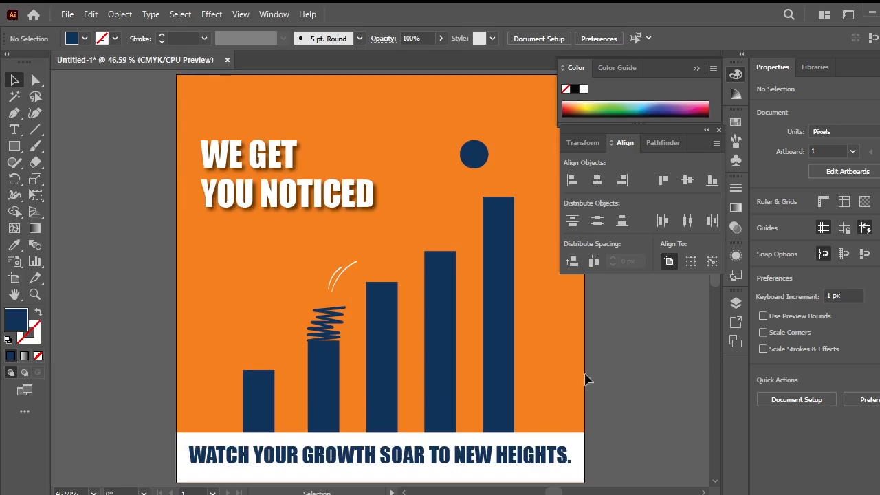
{"action": "left_click", "coordinate": [693, 69]}
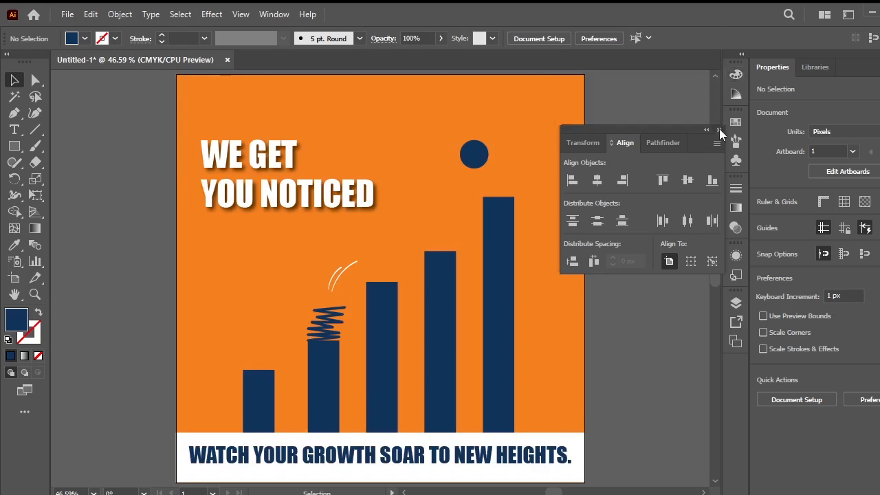
{"action": "left_click", "coordinate": [719, 129]}
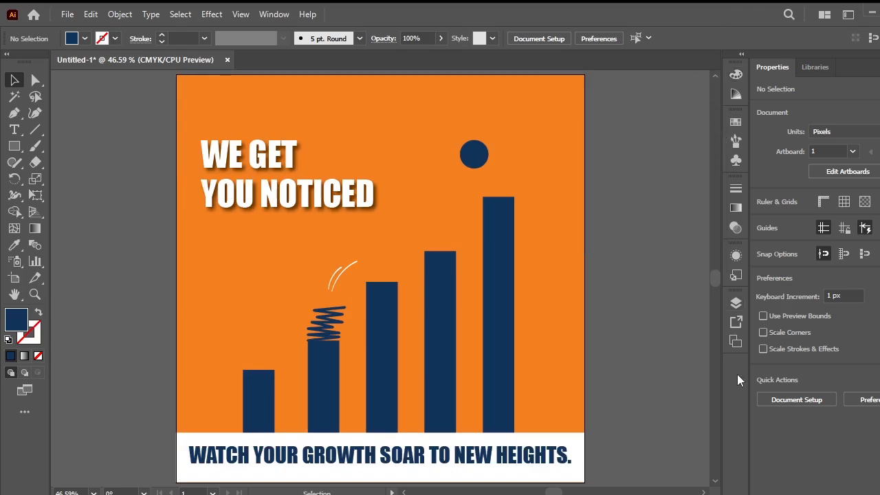